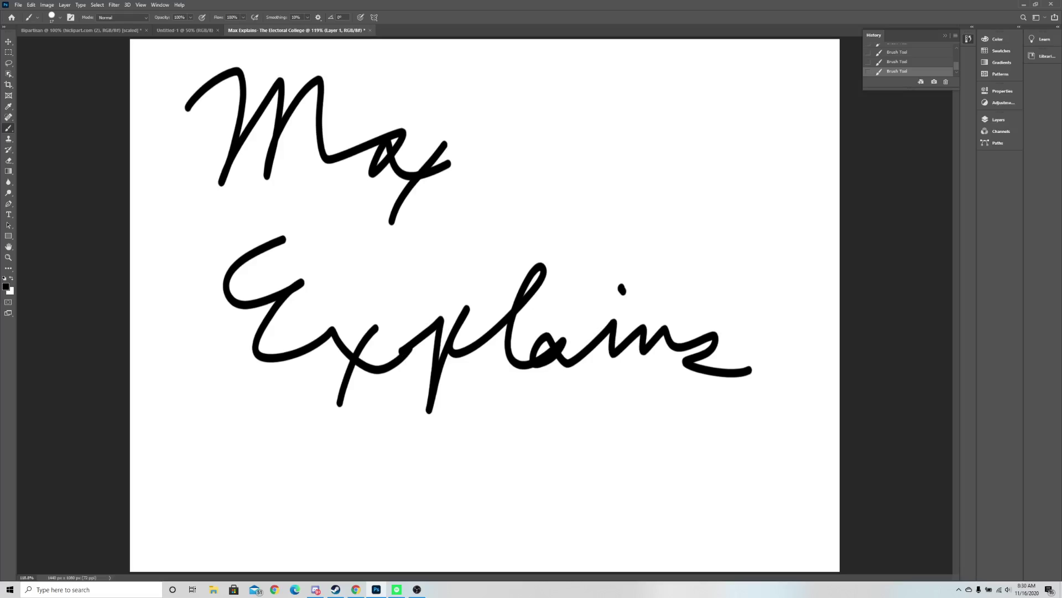
- Handwrite "Stuff" below the brushed title, and revert the canvas to the blank new layer state
{"action": "mouse_move", "coordinate": [232, 536]}
{"action": "left_mouse_down"}
{"action": "mouse_move", "coordinate": [275, 423]}
{"action": "mouse_move", "coordinate": [294, 544]}
{"action": "mouse_move", "coordinate": [367, 447]}
{"action": "mouse_move", "coordinate": [320, 483]}
{"action": "mouse_move", "coordinate": [362, 506]}
{"action": "mouse_move", "coordinate": [412, 502]}
{"action": "mouse_move", "coordinate": [469, 457]}
{"action": "mouse_move", "coordinate": [409, 568]}
{"action": "mouse_move", "coordinate": [540, 449]}
{"action": "mouse_move", "coordinate": [472, 562]}
{"action": "mouse_move", "coordinate": [531, 515]}
{"action": "left_mouse_up"}
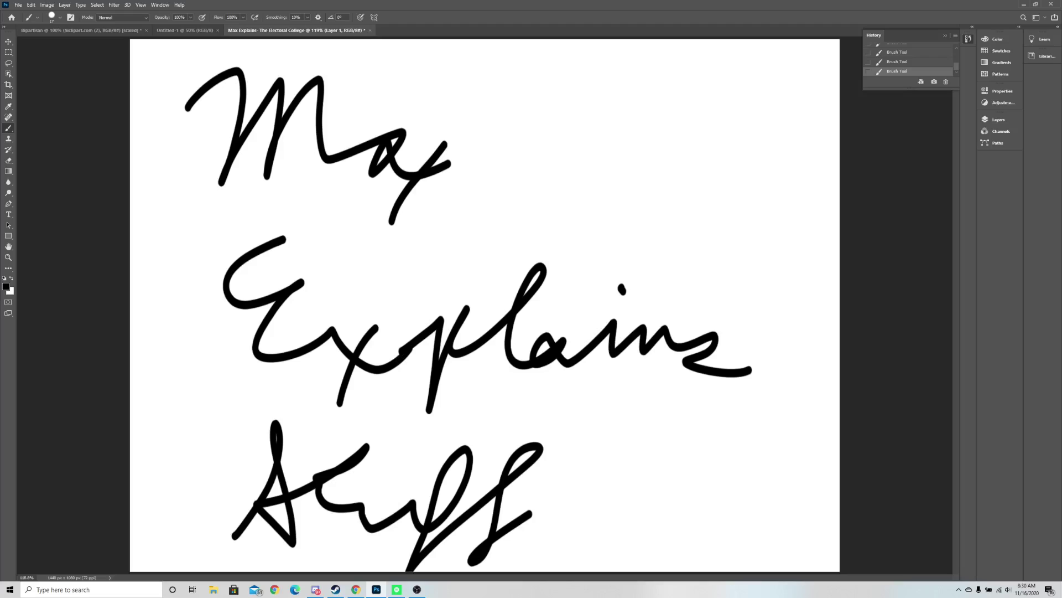
{"action": "key", "text": "ctrl+z"}
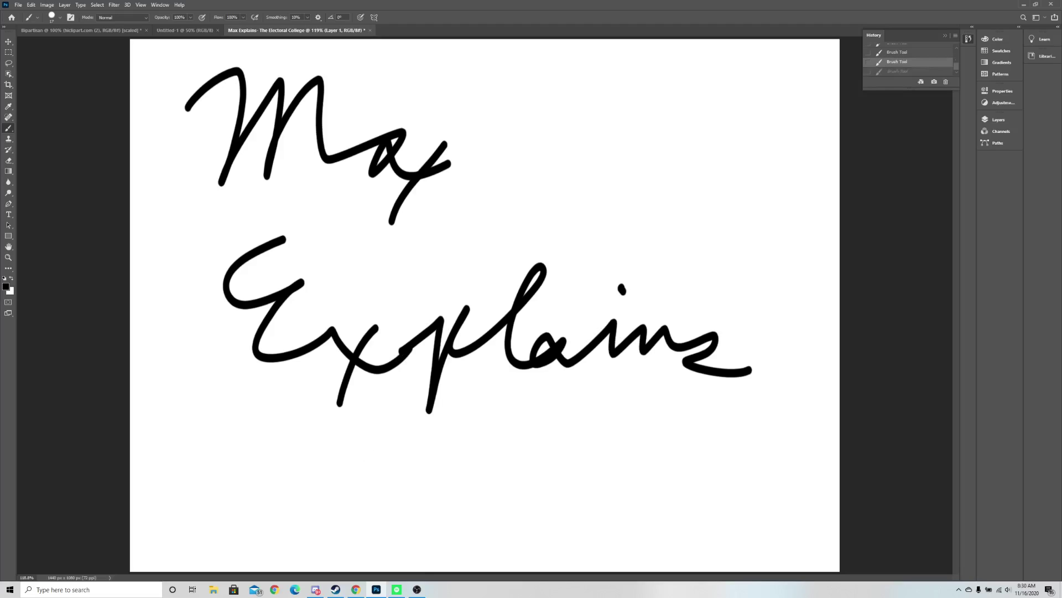
{"action": "scroll", "coordinate": [910, 60], "scroll_direction": "up", "scroll_amount": 5}
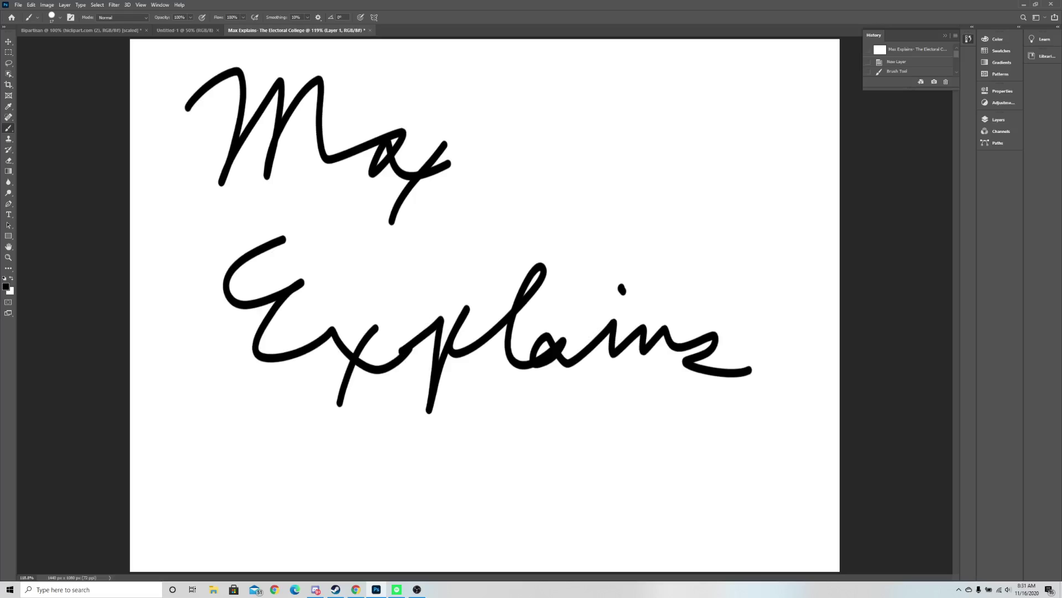
{"action": "key", "text": "ctrl+z"}
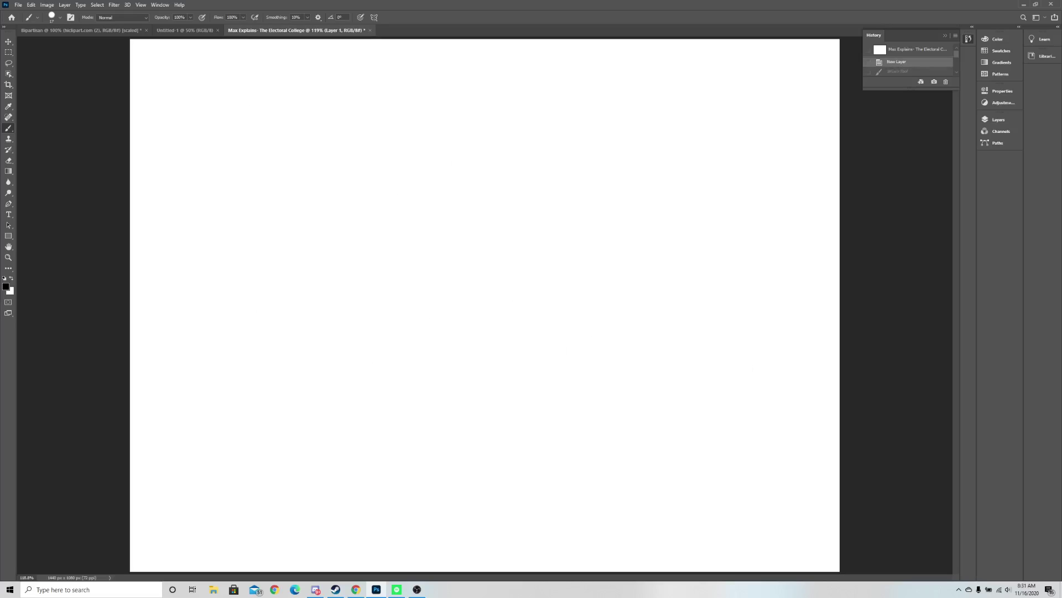
- Handwrite "Electoral College" on two lines with the black brush, and undo both words
{"action": "mouse_move", "coordinate": [284, 104]}
{"action": "left_mouse_down"}
{"action": "mouse_move", "coordinate": [295, 194]}
{"action": "mouse_move", "coordinate": [409, 145]}
{"action": "mouse_move", "coordinate": [427, 221]}
{"action": "mouse_move", "coordinate": [508, 233]}
{"action": "mouse_move", "coordinate": [523, 191]}
{"action": "mouse_move", "coordinate": [587, 222]}
{"action": "mouse_move", "coordinate": [706, 246]}
{"action": "mouse_move", "coordinate": [752, 167]}
{"action": "mouse_move", "coordinate": [773, 289]}
{"action": "left_mouse_up"}
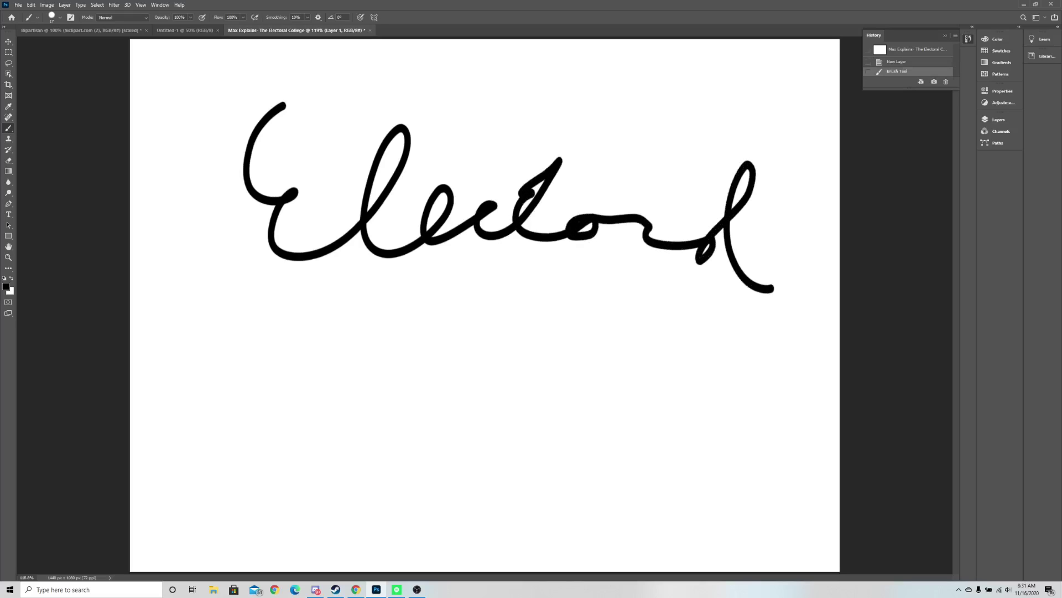
{"action": "mouse_move", "coordinate": [270, 338]}
{"action": "left_mouse_down"}
{"action": "mouse_move", "coordinate": [332, 394]}
{"action": "mouse_move", "coordinate": [421, 366]}
{"action": "mouse_move", "coordinate": [523, 354]}
{"action": "mouse_move", "coordinate": [575, 409]}
{"action": "mouse_move", "coordinate": [598, 477]}
{"action": "mouse_move", "coordinate": [699, 458]}
{"action": "left_mouse_up"}
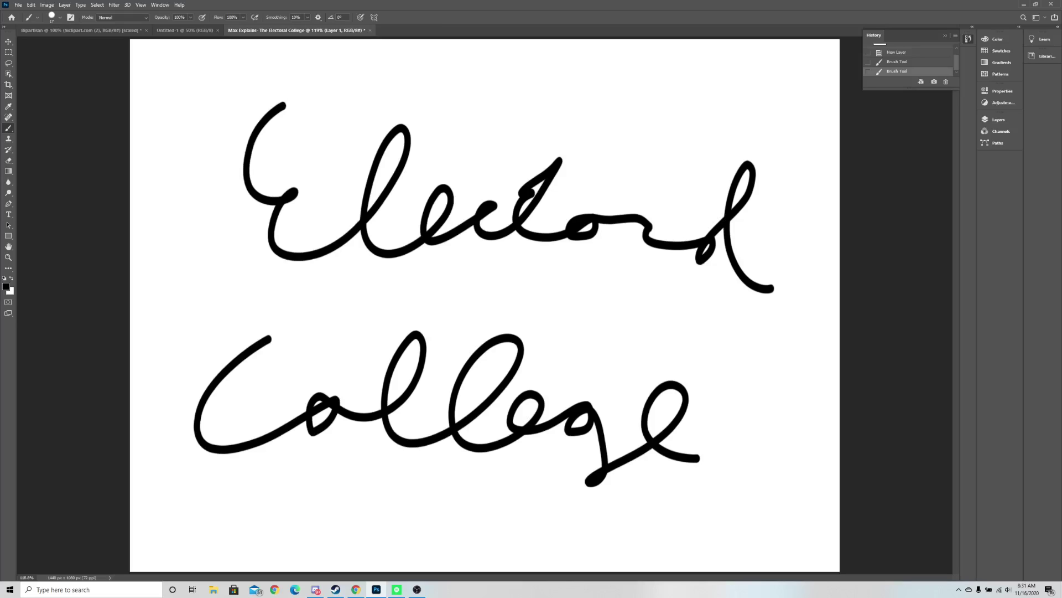
{"action": "key", "text": "ctrl+z"}
{"action": "key", "text": "ctrl+z"}
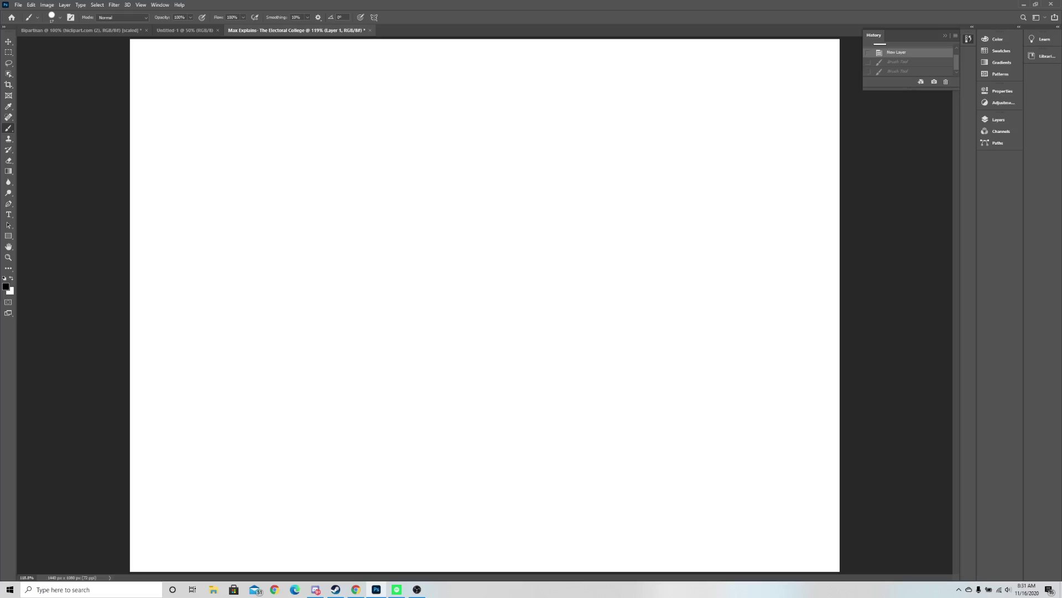
- Brush a black stick figure on the left half of the canvas, with body, two legs, round head and two bent, raised arms
{"action": "mouse_move", "coordinate": [274, 210]}
{"action": "left_mouse_down"}
{"action": "mouse_move", "coordinate": [272, 373]}
{"action": "mouse_move", "coordinate": [320, 505]}
{"action": "left_mouse_up"}
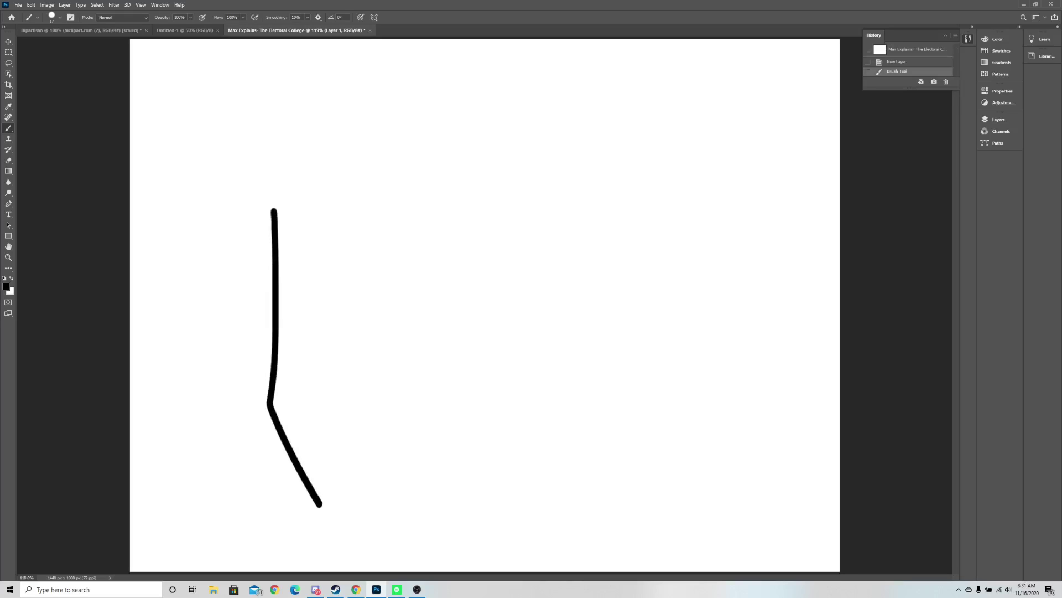
{"action": "left_click_drag", "start_coordinate": [270, 407], "coordinate": [200, 541]}
{"action": "mouse_move", "coordinate": [268, 167]}
{"action": "left_mouse_down"}
{"action": "mouse_move", "coordinate": [296, 135]}
{"action": "mouse_move", "coordinate": [256, 160]}
{"action": "left_mouse_up"}
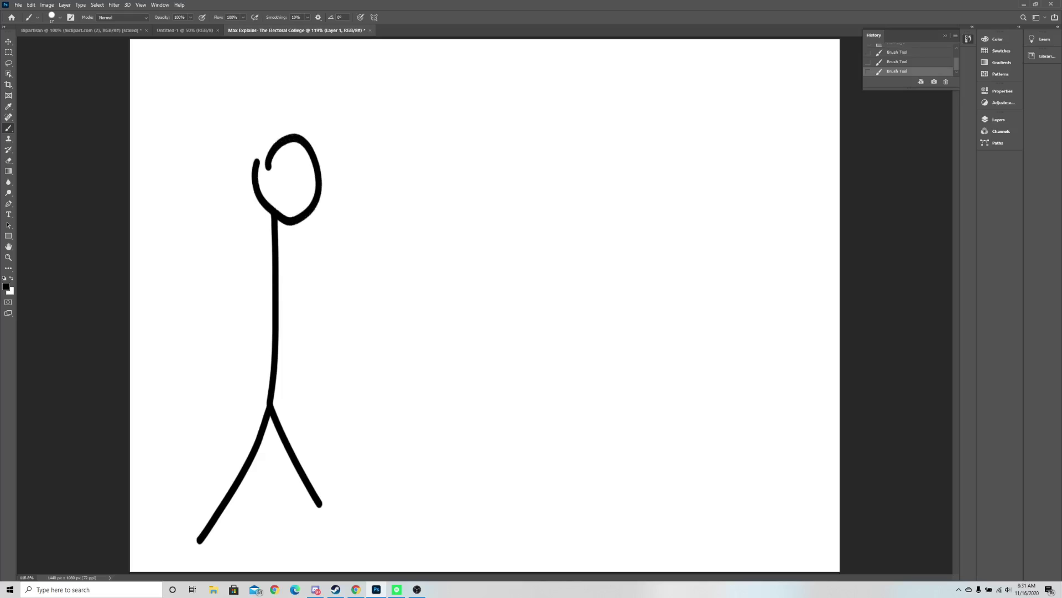
{"action": "mouse_move", "coordinate": [278, 210]}
{"action": "left_mouse_down"}
{"action": "mouse_move", "coordinate": [300, 271]}
{"action": "mouse_move", "coordinate": [386, 243]}
{"action": "left_mouse_up"}
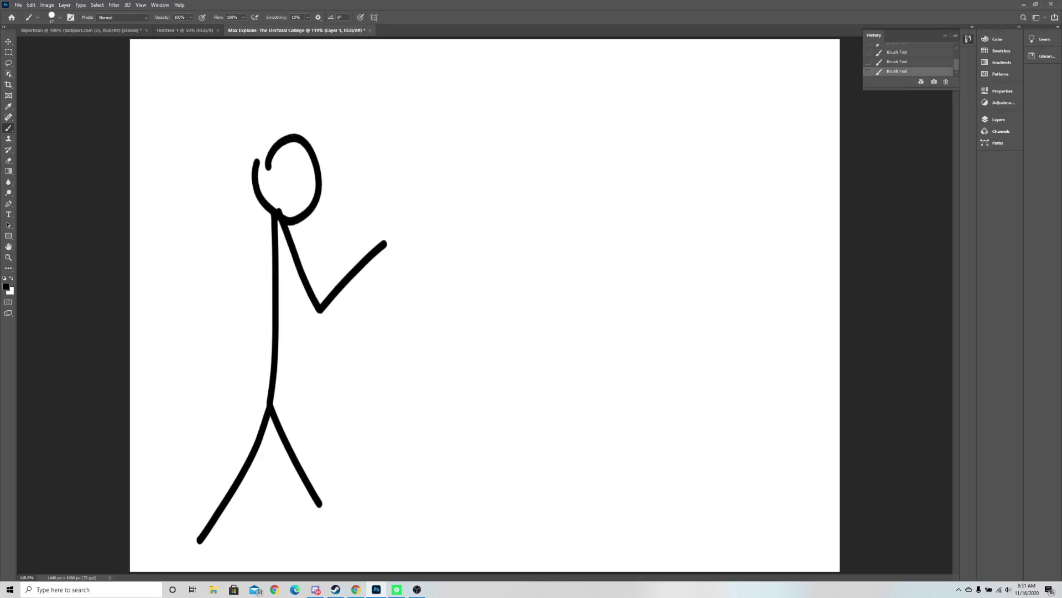
{"action": "mouse_move", "coordinate": [276, 218]}
{"action": "left_mouse_down"}
{"action": "mouse_move", "coordinate": [199, 203]}
{"action": "mouse_move", "coordinate": [194, 181]}
{"action": "left_mouse_up"}
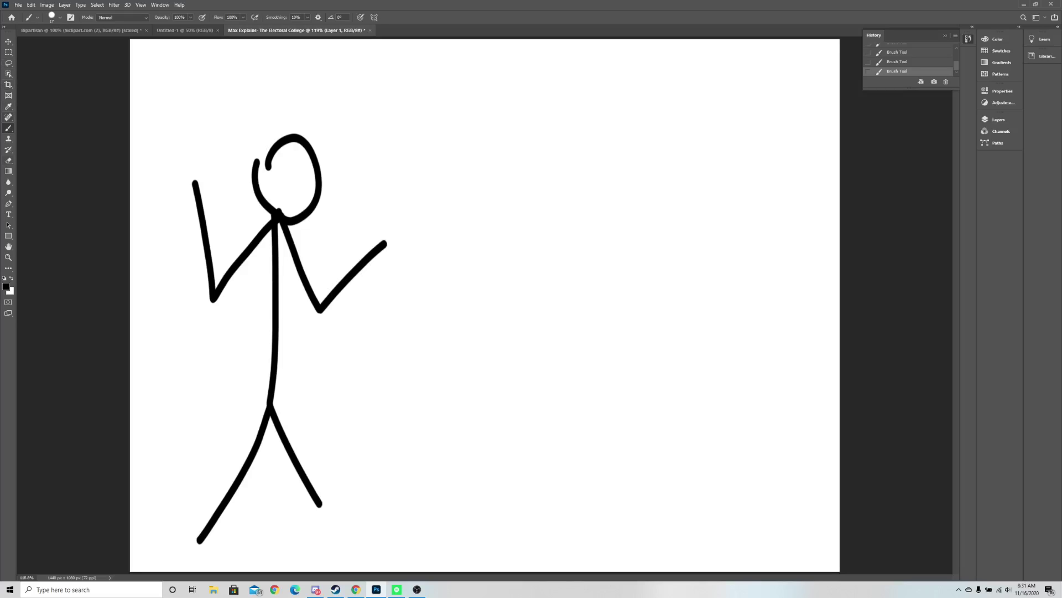
- Create a paragraph text box beside the stick figure, set its font size to 72 pt, and enlarge it past the canvas's right edge
{"action": "left_click", "coordinate": [9, 214]}
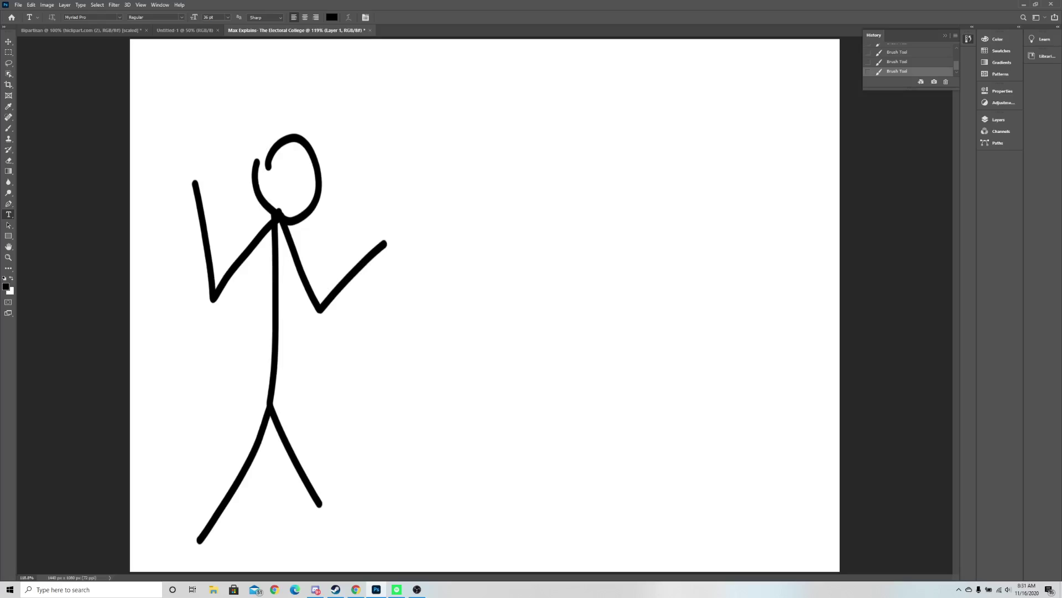
{"action": "left_click_drag", "start_coordinate": [432, 102], "coordinate": [754, 323]}
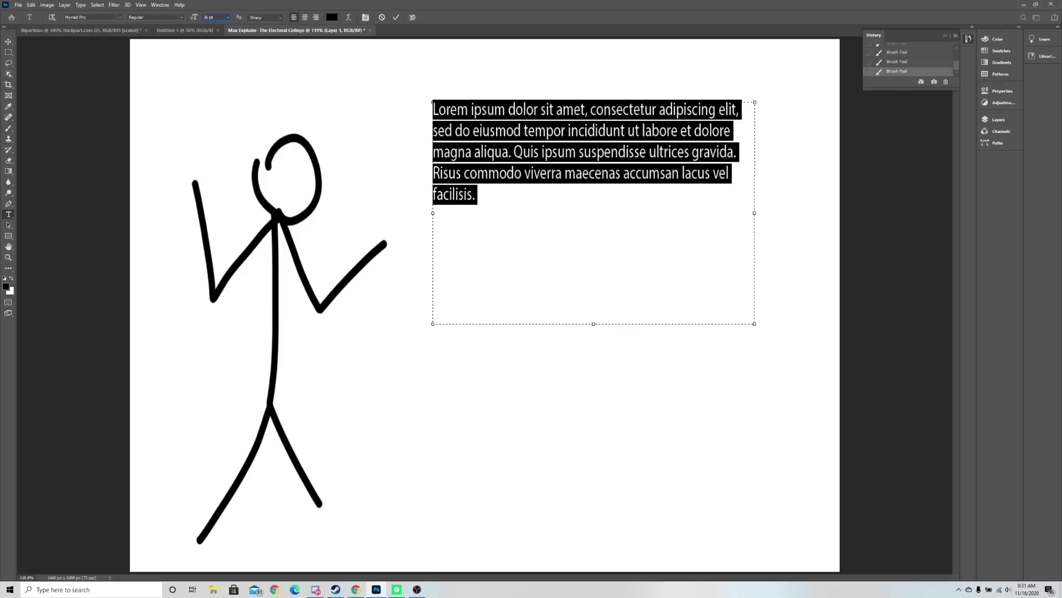
{"action": "key", "text": "BackSpace"}
{"action": "key", "text": "Return"}
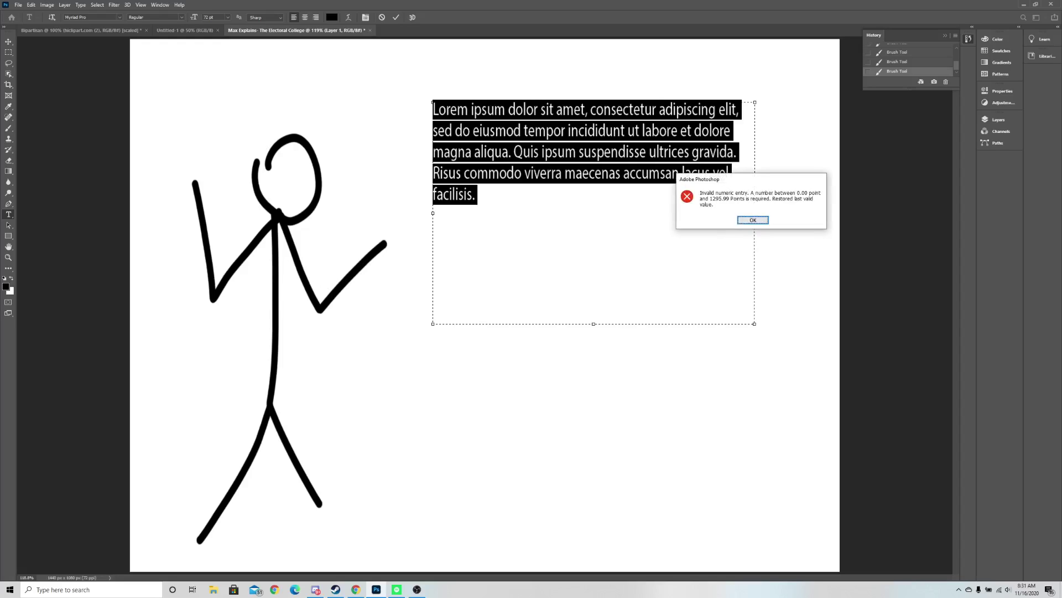
{"action": "key", "text": "Return"}
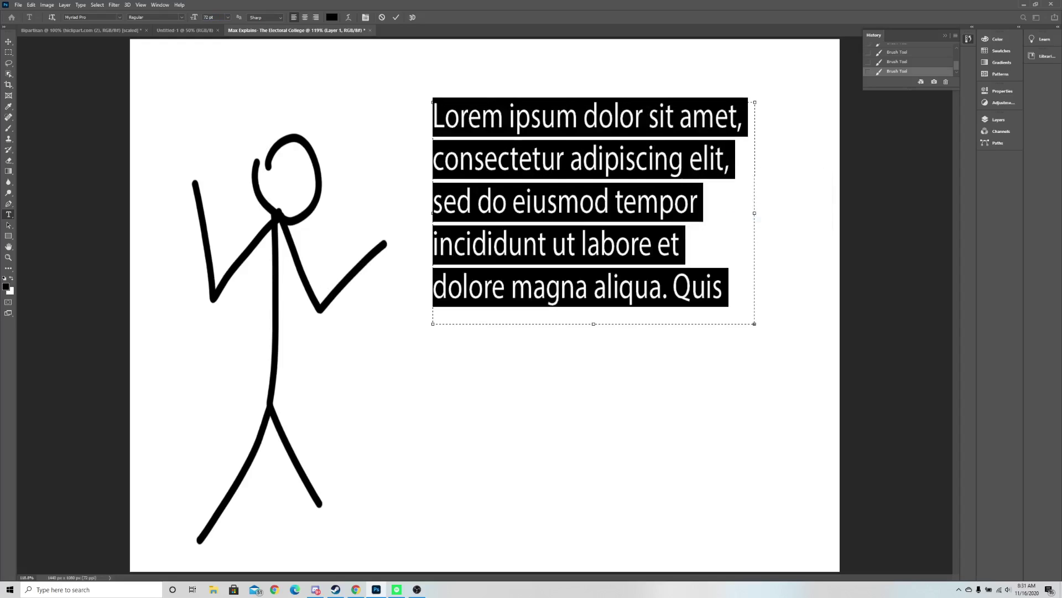
{"action": "left_click_drag", "start_coordinate": [755, 323], "coordinate": [847, 476]}
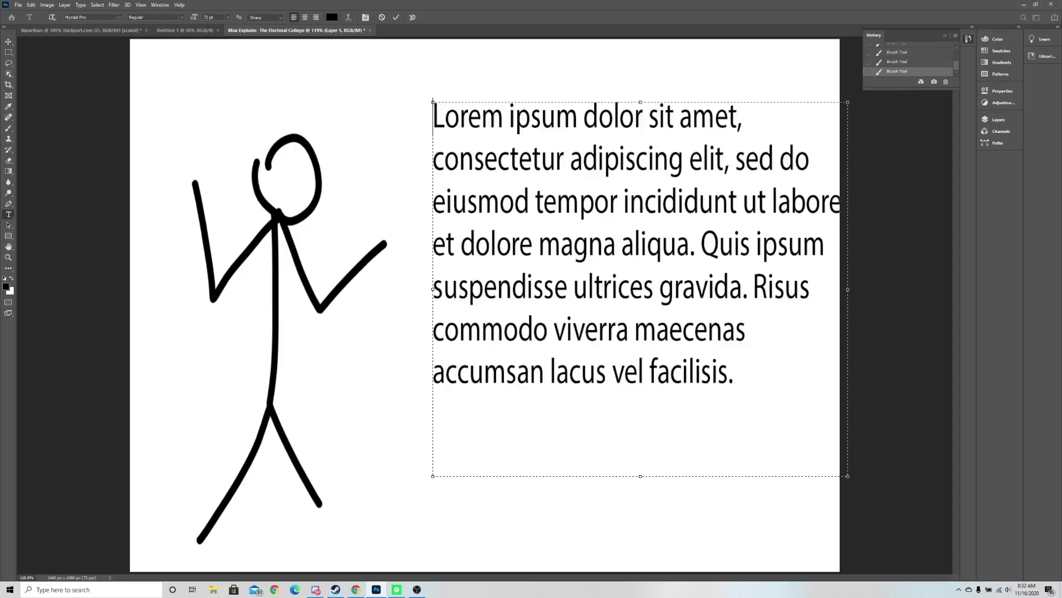
- Replace the placeholder text with "Man there's a whole lot of votes and they all come to me, Yeah I'm not kidding"
{"action": "key", "text": "BackSpace"}
{"action": "type", "text": "Man there"}
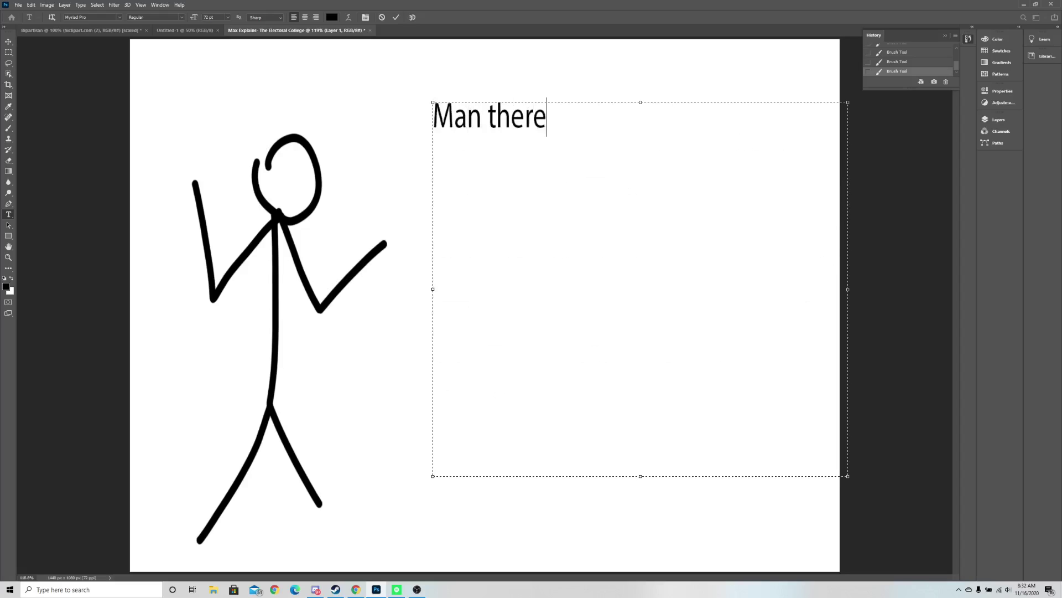
{"action": "type", "text": "'s a whole lo"}
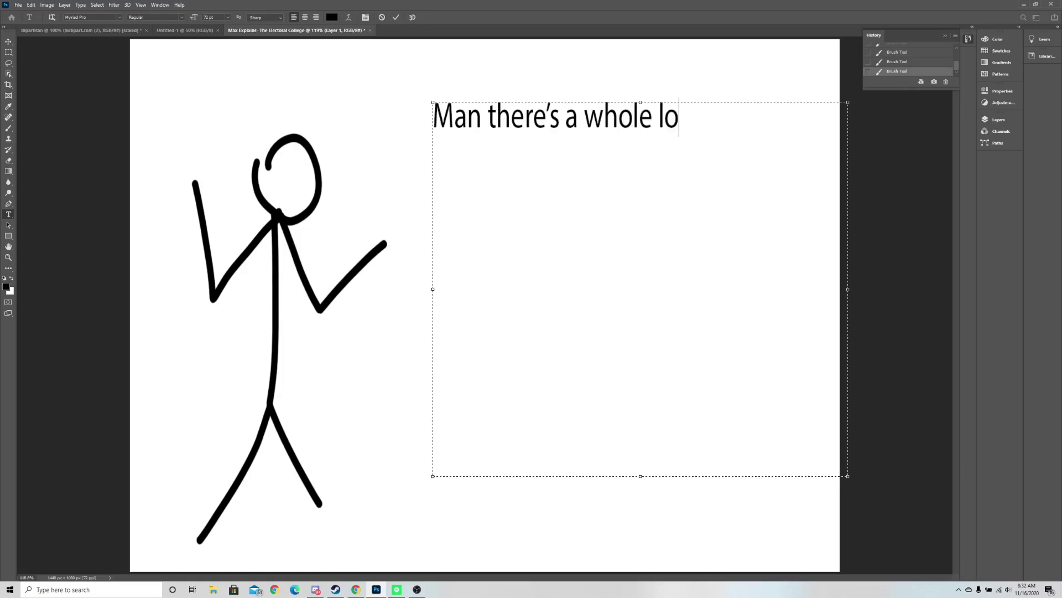
{"action": "type", "text": "t of votes and "}
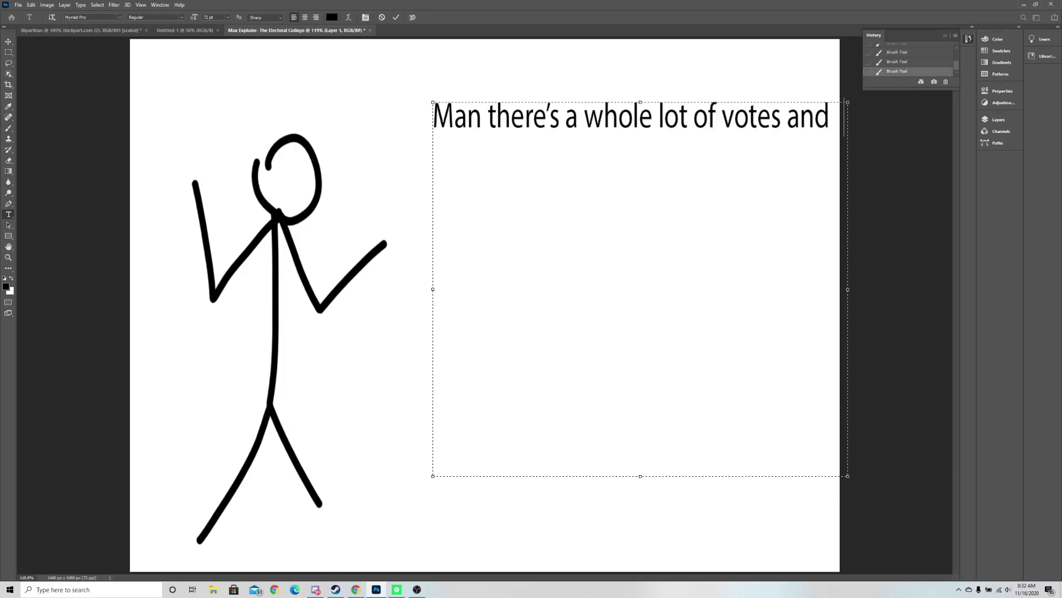
{"action": "type", "text": "they all come "}
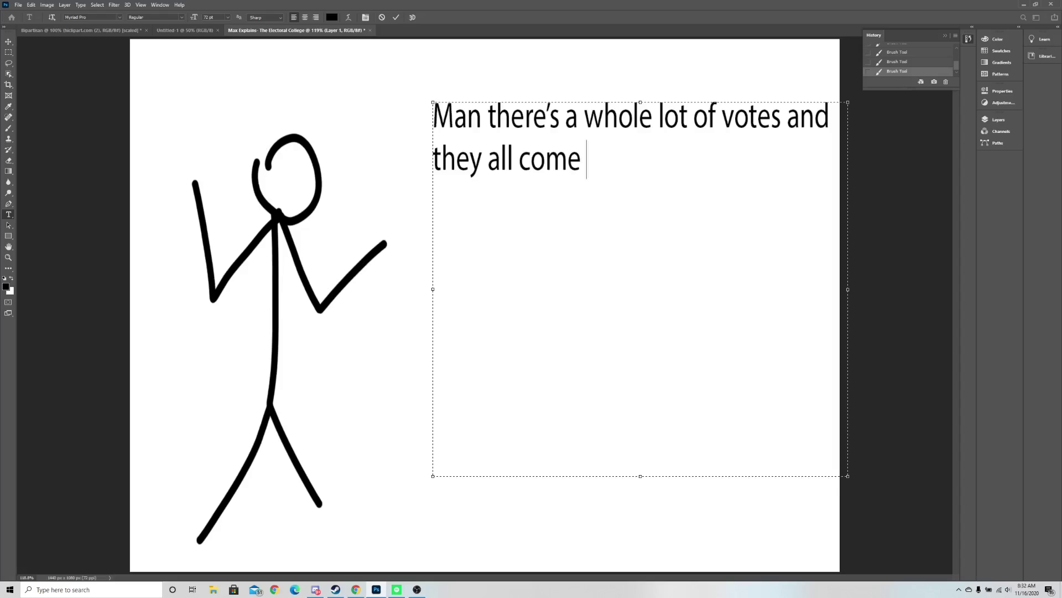
{"action": "type", "text": "to me"}
{"action": "key", "text": "BackSpace"}
{"action": "type", "text": ", "}
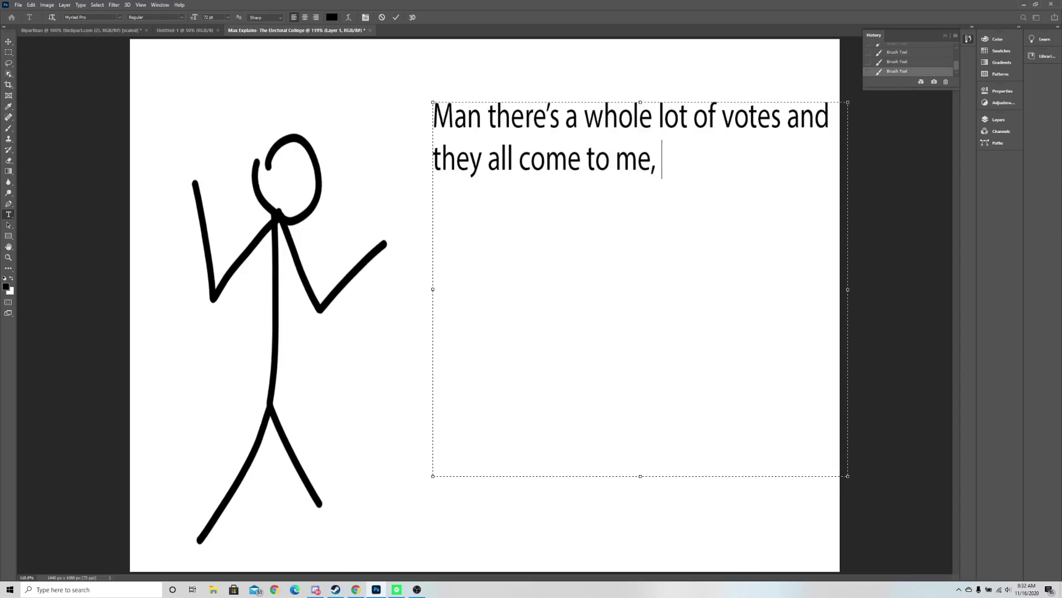
{"action": "type", "text": "Yeah I'm "}
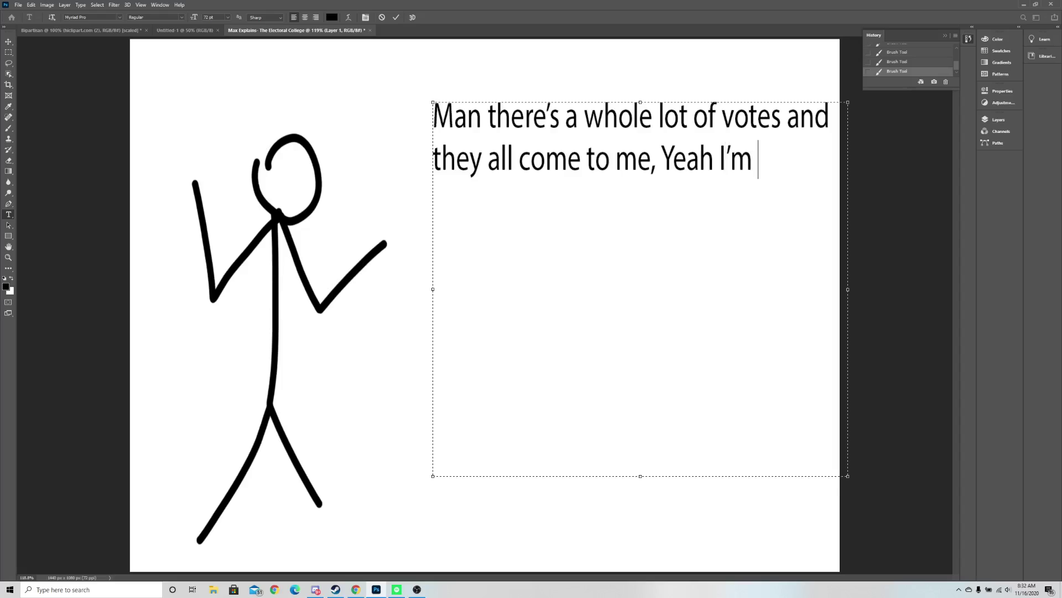
{"action": "type", "text": "not kidding"}
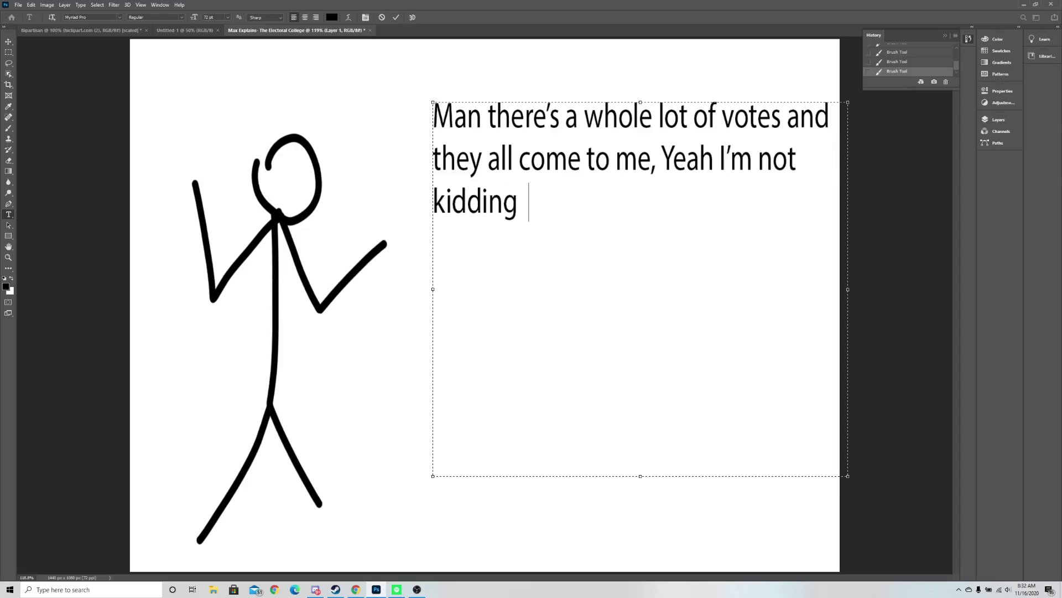
- Continue the paragraph with ", that's my job and right now the country is getting a lot bigger really quick, and"
{"action": "type", "text": ", that's my job and it"}
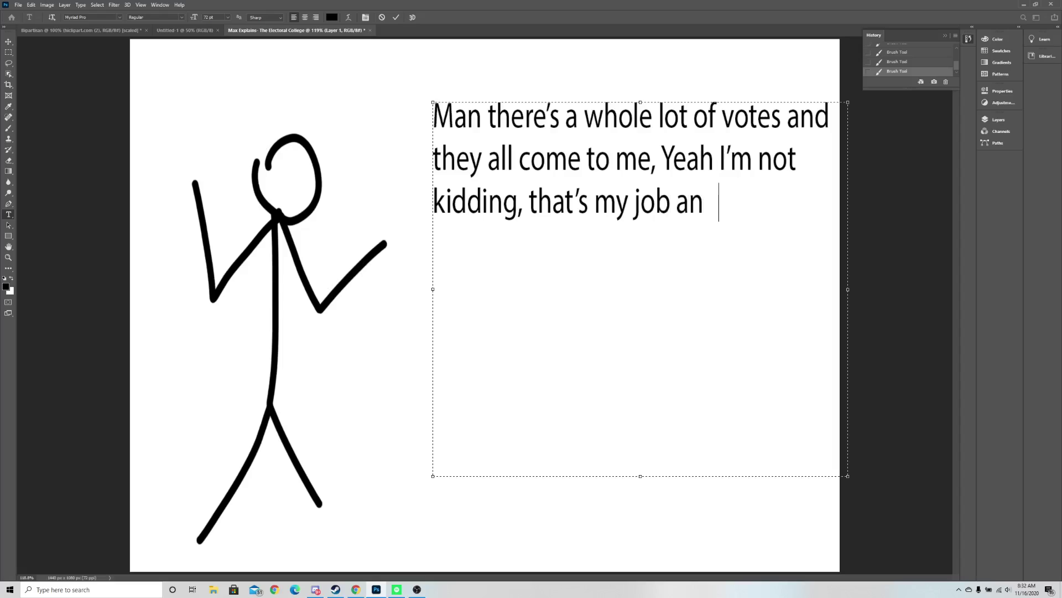
{"action": "key", "text": "BackSpace"}
{"action": "key", "text": "BackSpace"}
{"action": "type", "text": "right now"}
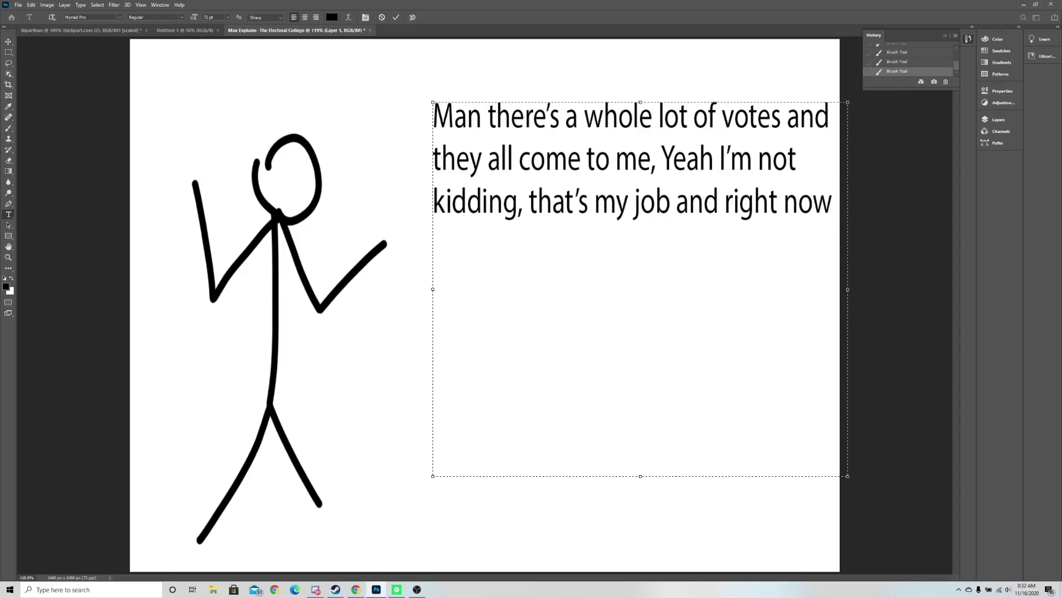
{"action": "type", "text": " the country "}
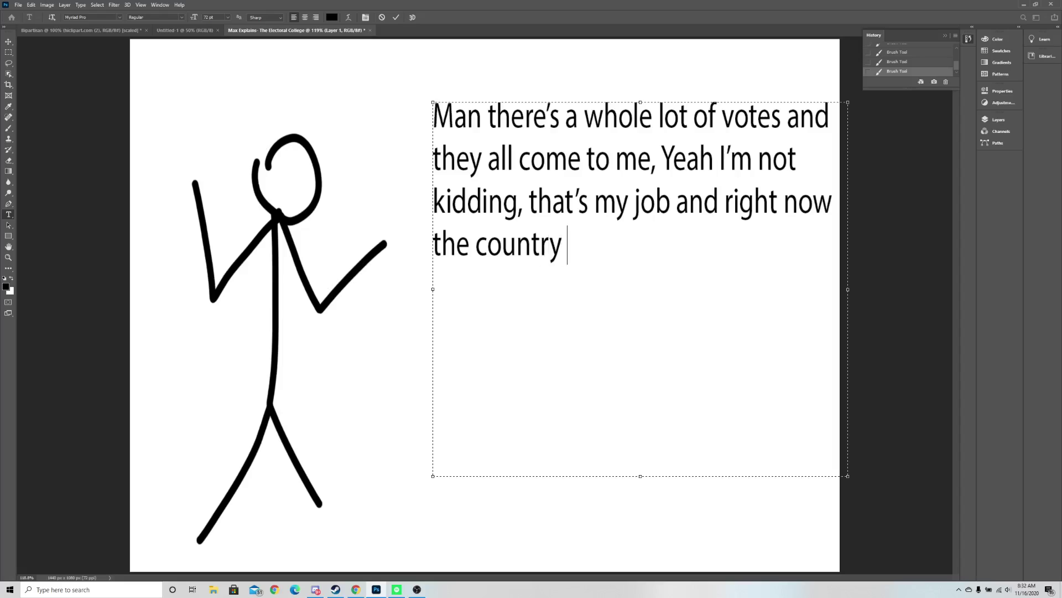
{"action": "type", "text": "is getting a lot "}
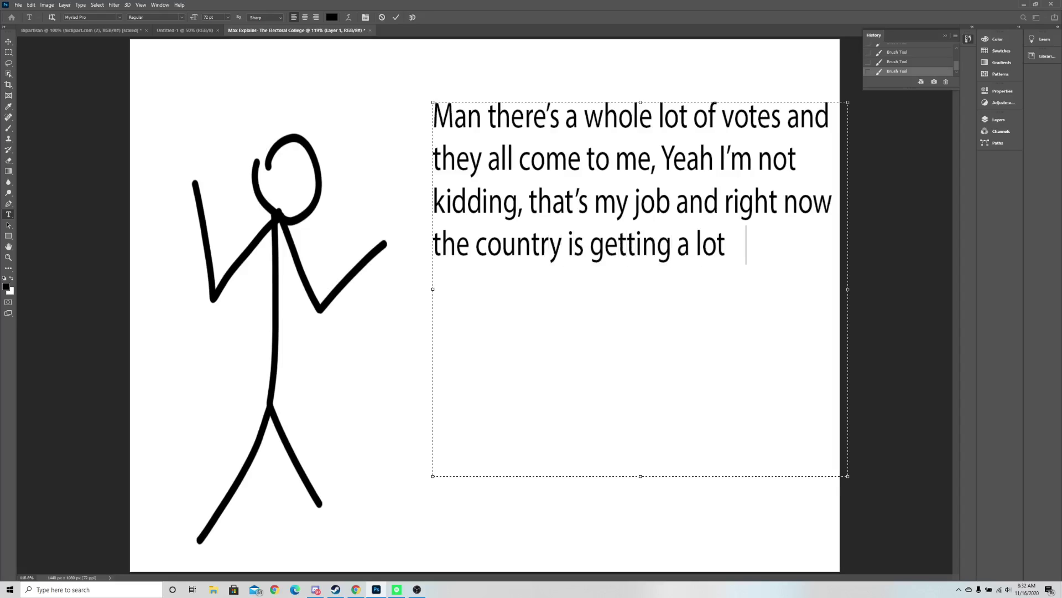
{"action": "type", "text": "bigger reall"}
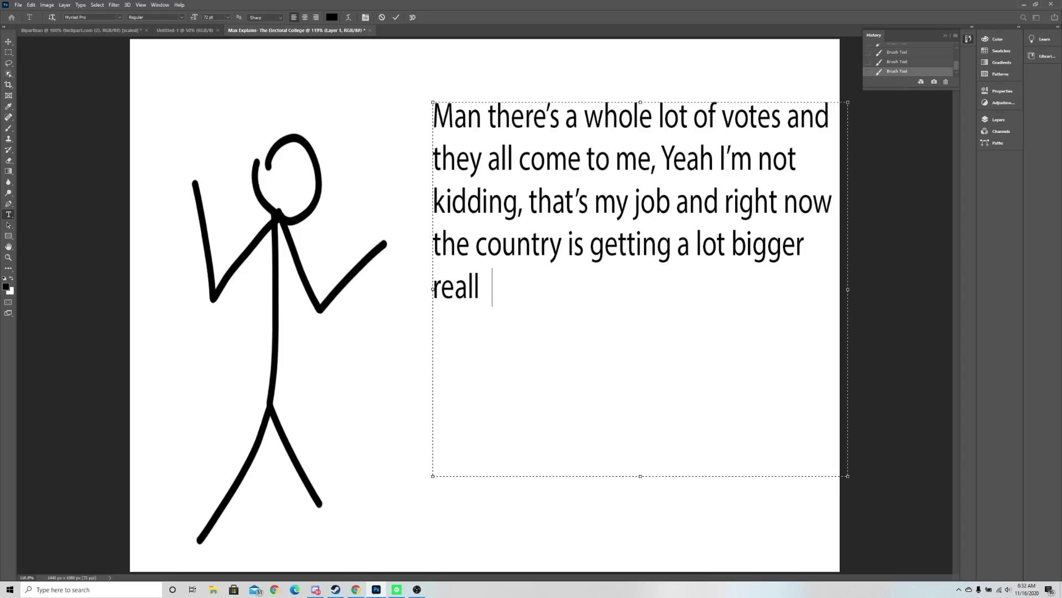
{"action": "type", "text": "y quick, and i"}
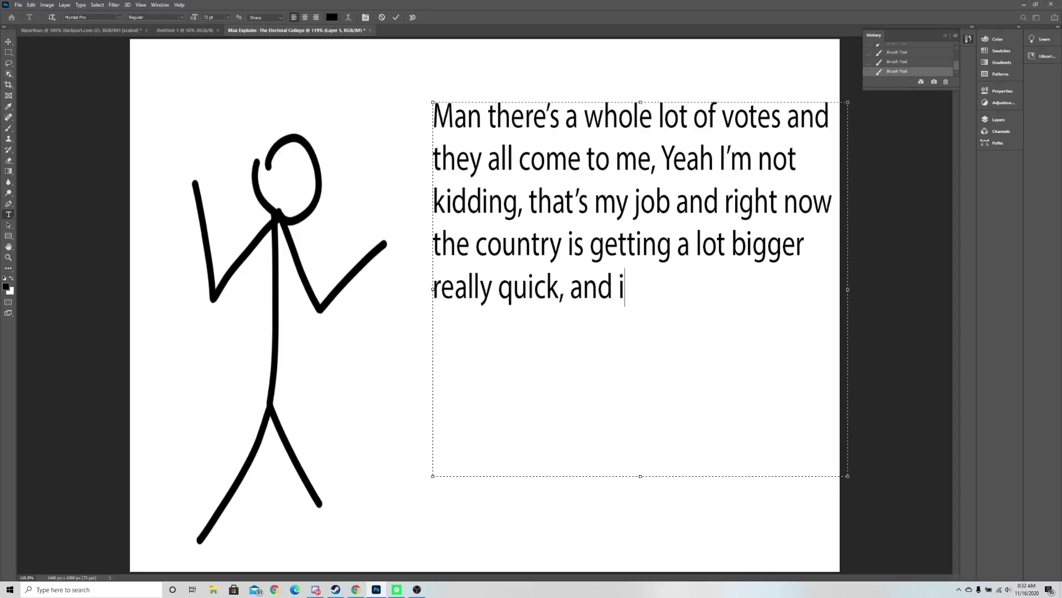
- Continue the speech paragraph with "it doesn't seem to be getting smaller but we"
{"action": "type", "text": "t doesn’t "}
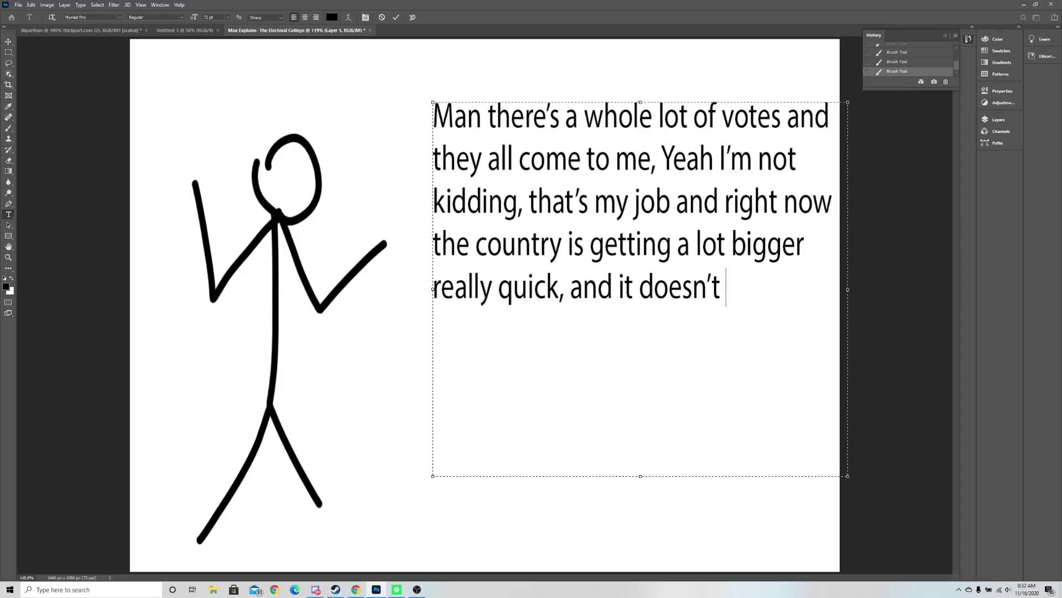
{"action": "type", "text": "doesn't seem tob"}
{"action": "key", "text": "BackSpace"}
{"action": "type", "text": "be g3e"}
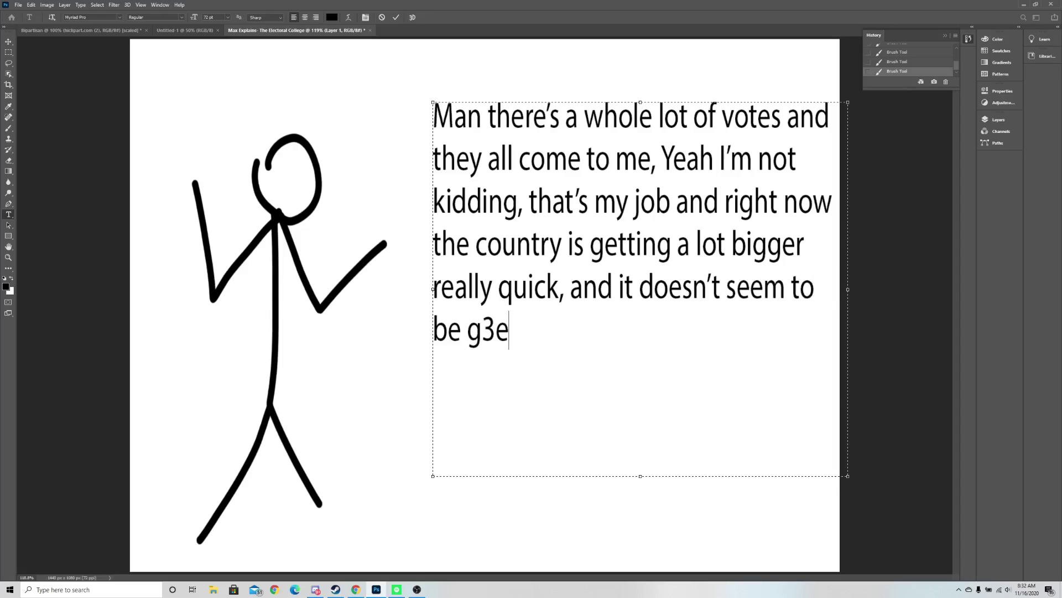
{"action": "key", "text": "BackSpace"}
{"action": "key", "text": "BackSpace"}
{"action": "type", "text": "ettting"}
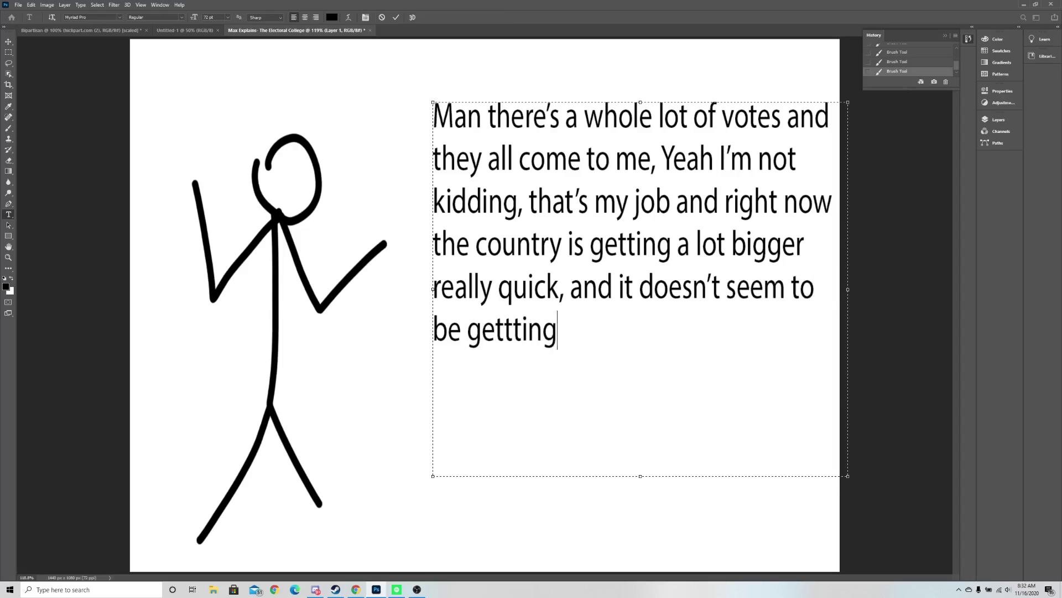
{"action": "key", "text": "BackSpace"}
{"action": "key", "text": "BackSpace"}
{"action": "key", "text": "BackSpace"}
{"action": "key", "text": "BackSpace"}
{"action": "type", "text": "ing small"}
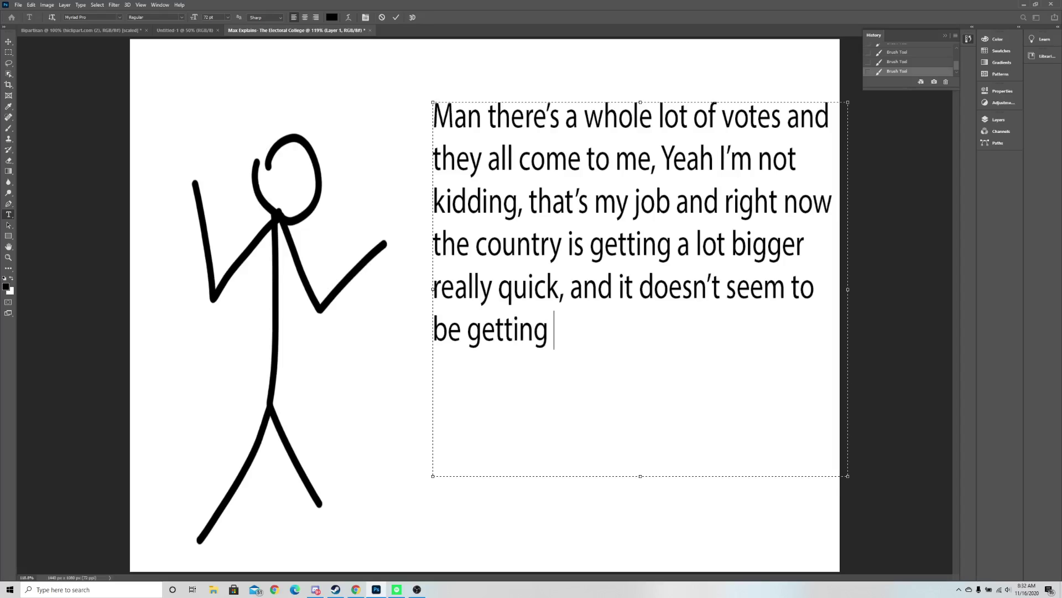
{"action": "type", "text": "er but we "}
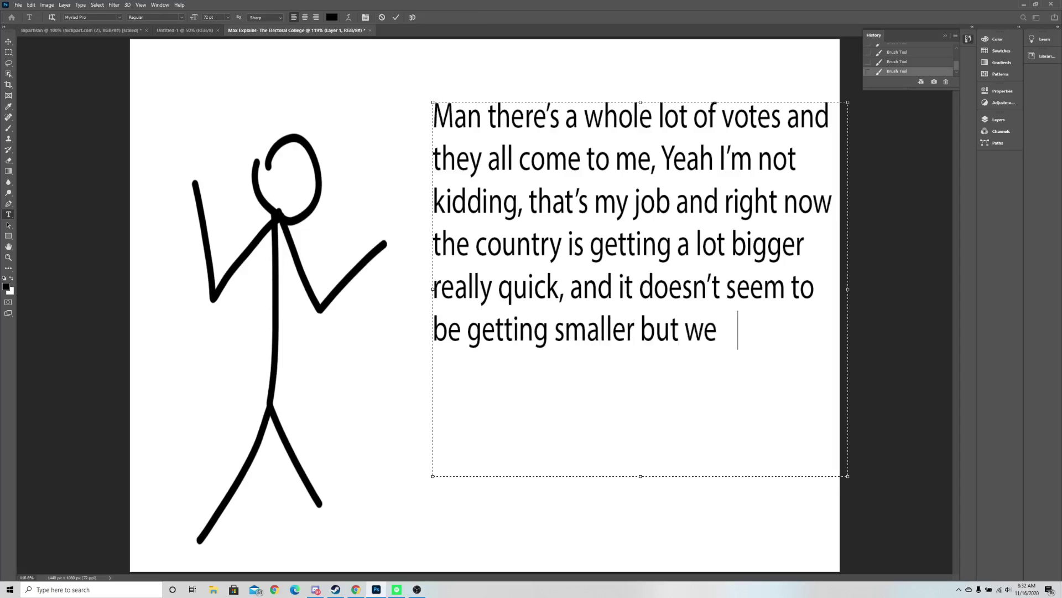
- Continue the paragraph with "promised all these guys that we would count all their"
{"action": "type", "text": "promised all th"}
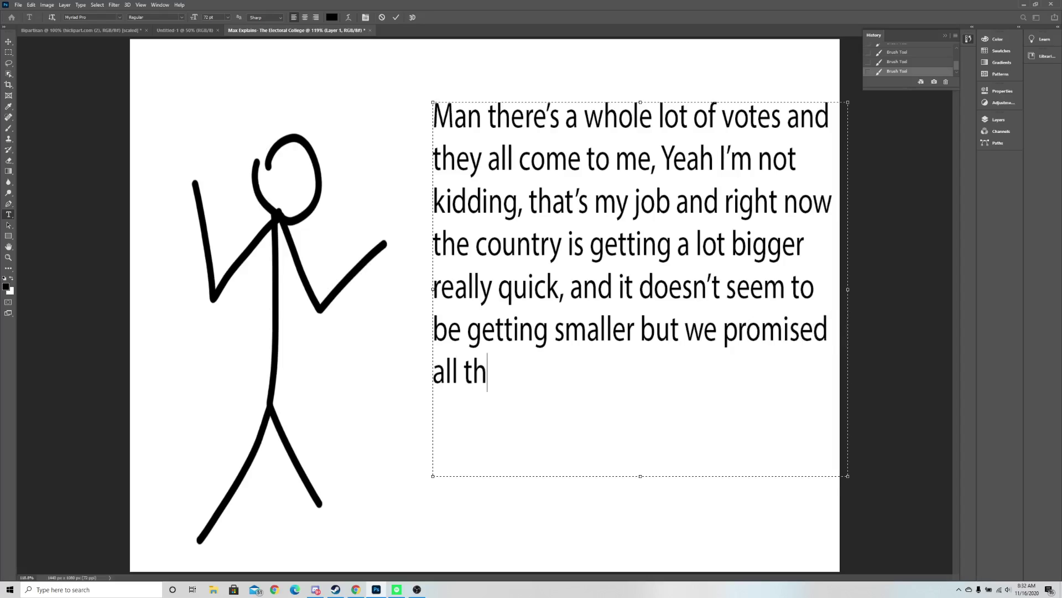
{"action": "type", "text": "ese guys that we c"}
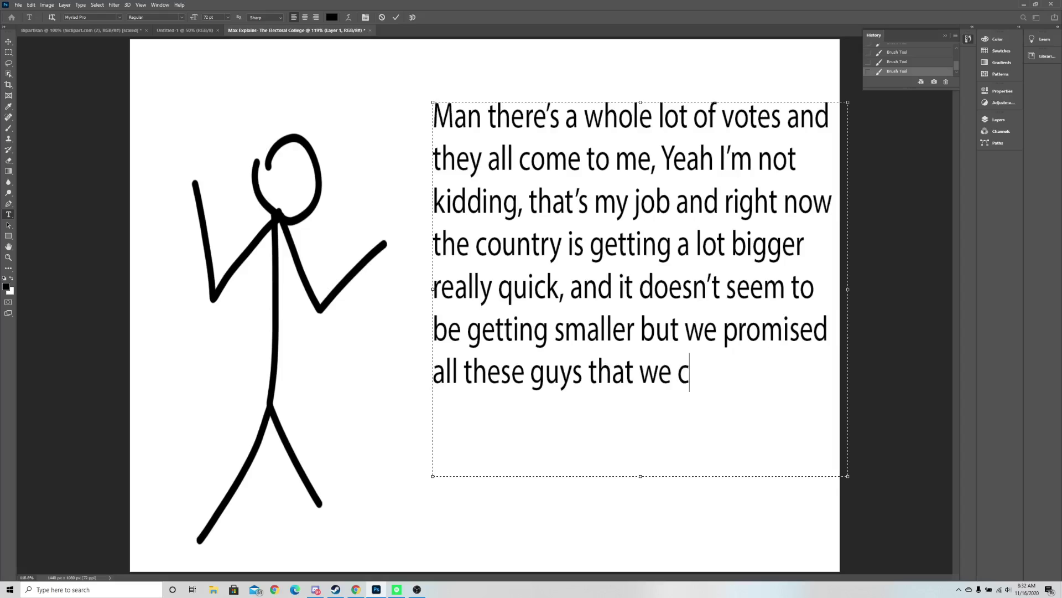
{"action": "key", "text": "BackSpace"}
{"action": "type", "text": "would co"}
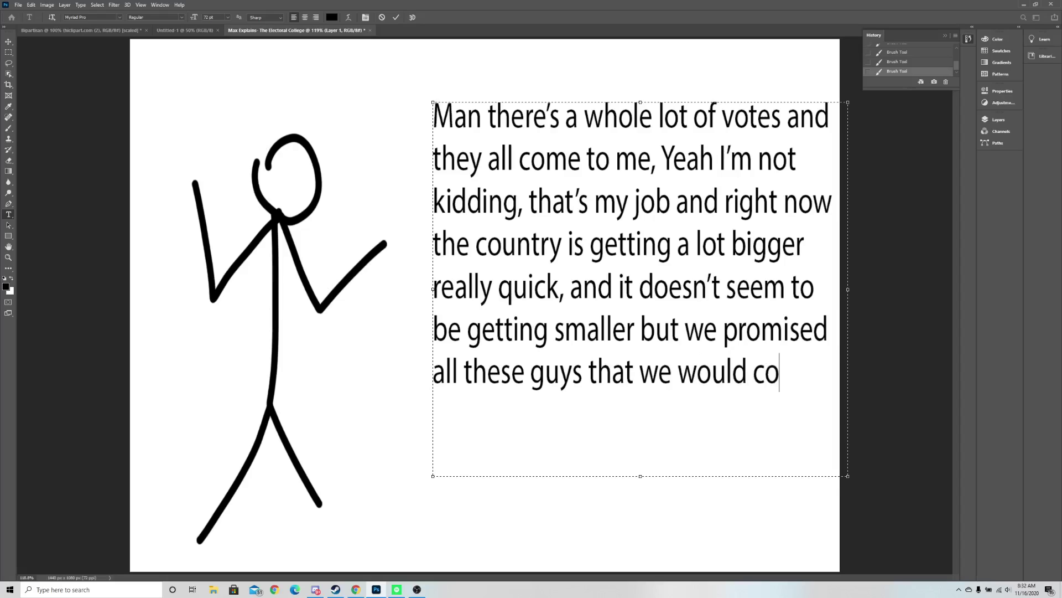
{"action": "type", "text": "unt all their "}
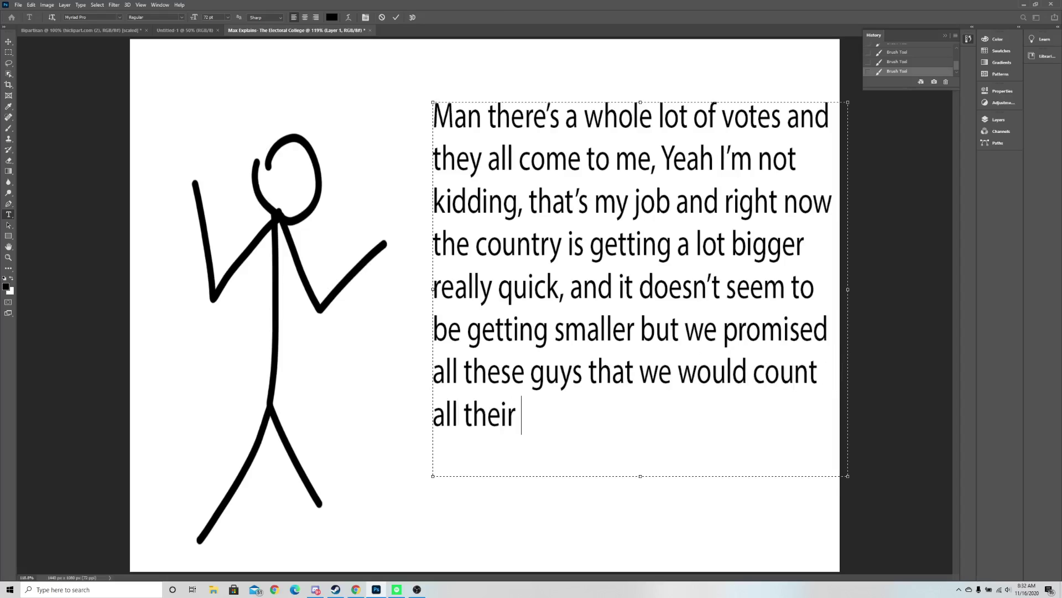
- End the paragraph with "votes so like what do I do huh, what is it?"
{"action": "type", "text": "votes so l"}
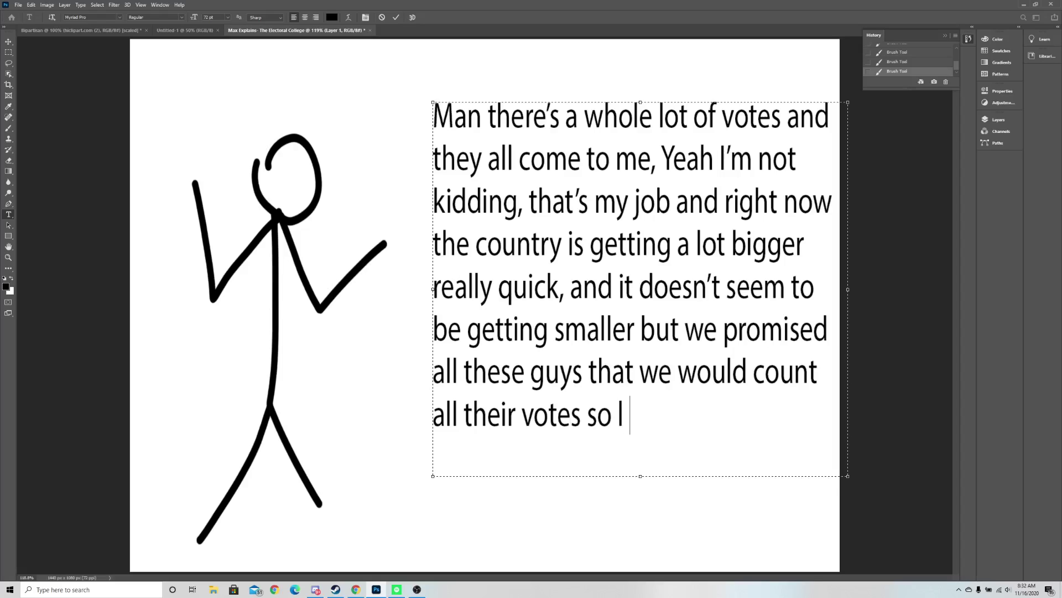
{"action": "type", "text": "ike what"}
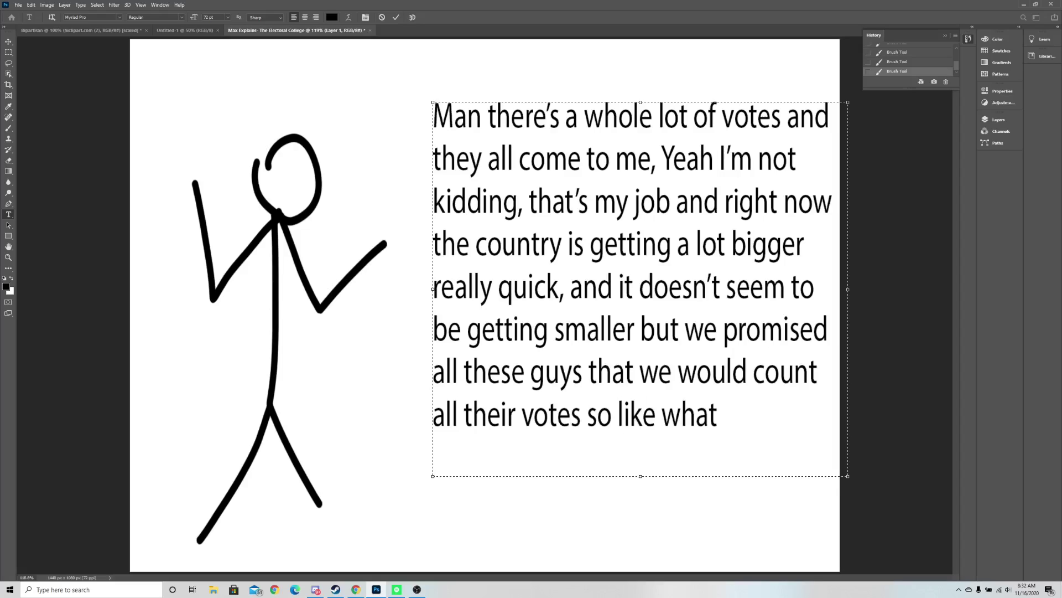
{"action": "type", "text": " do I do huh, w"}
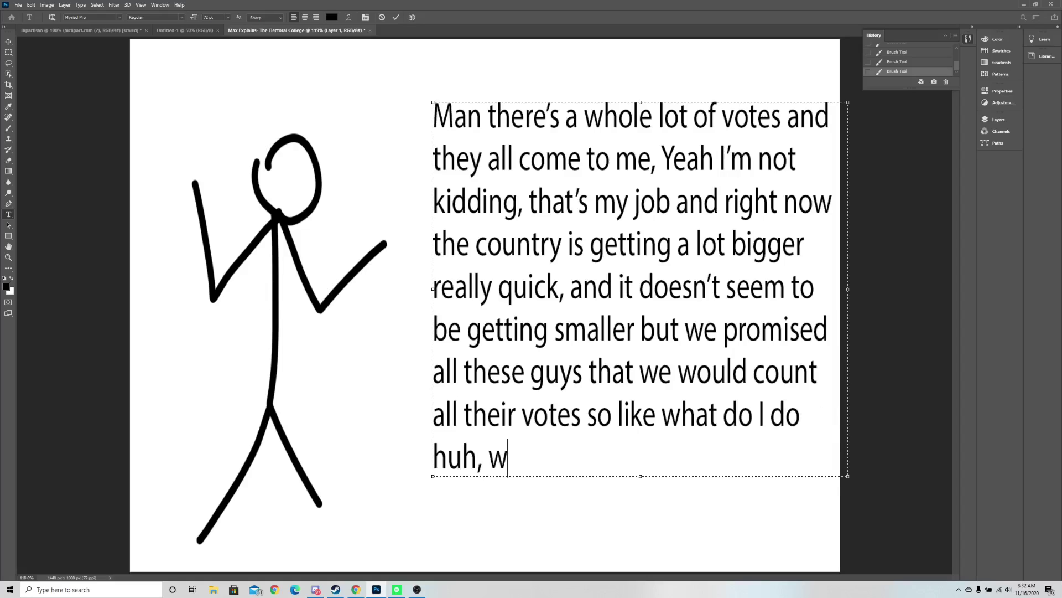
{"action": "type", "text": "hat is it?"}
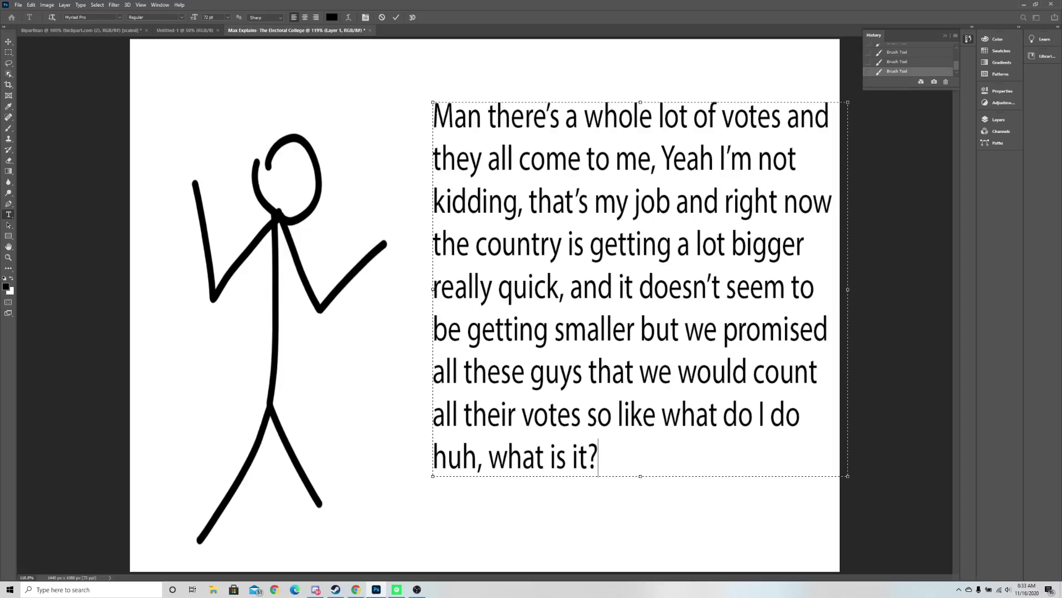
- Undo the text box and all stick figure strokes, back to the blank new layer
{"action": "key", "text": "ctrl+z"}
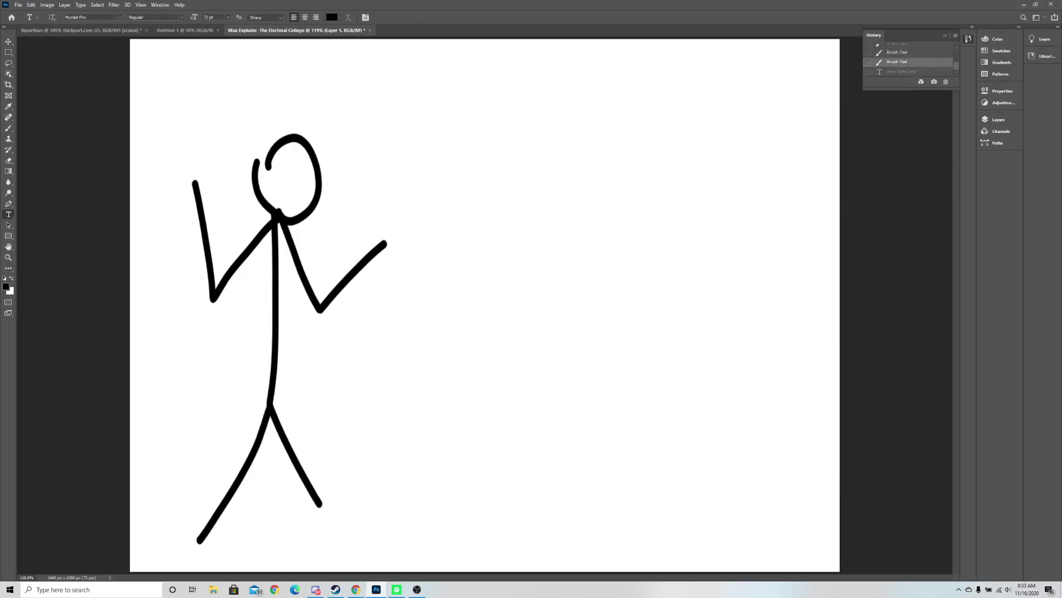
{"action": "key", "text": "ctrl+z"}
{"action": "key", "text": "ctrl+z"}
{"action": "key", "text": "ctrl+z"}
{"action": "key", "text": "ctrl+z"}
{"action": "key", "text": "ctrl+z"}
{"action": "key", "text": "ctrl+z"}
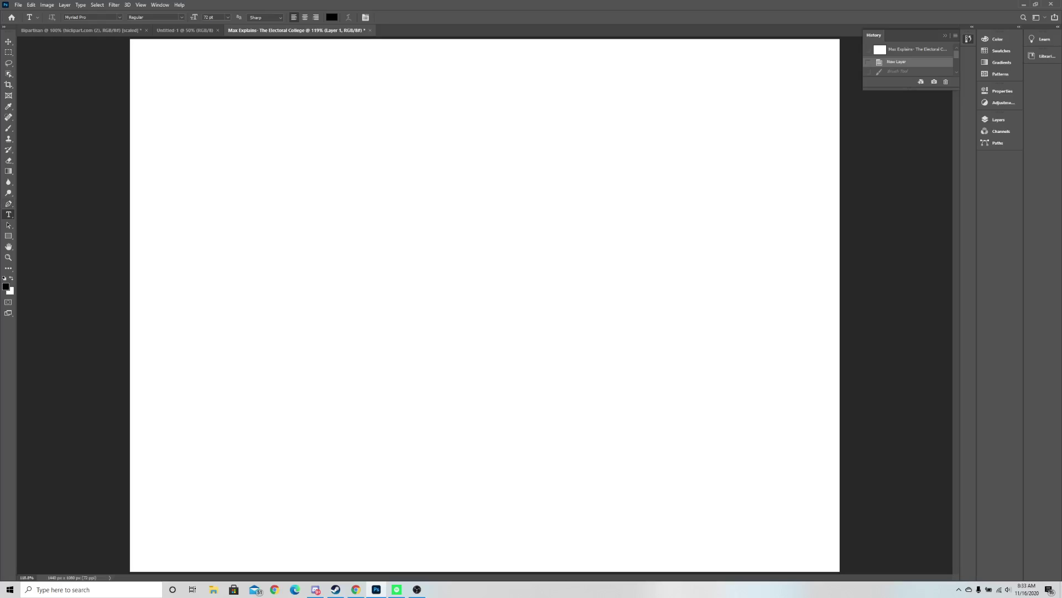
- Brush a slanted four-sided outline in black near the canvas center as the floor of a box
{"action": "left_click", "coordinate": [8, 128]}
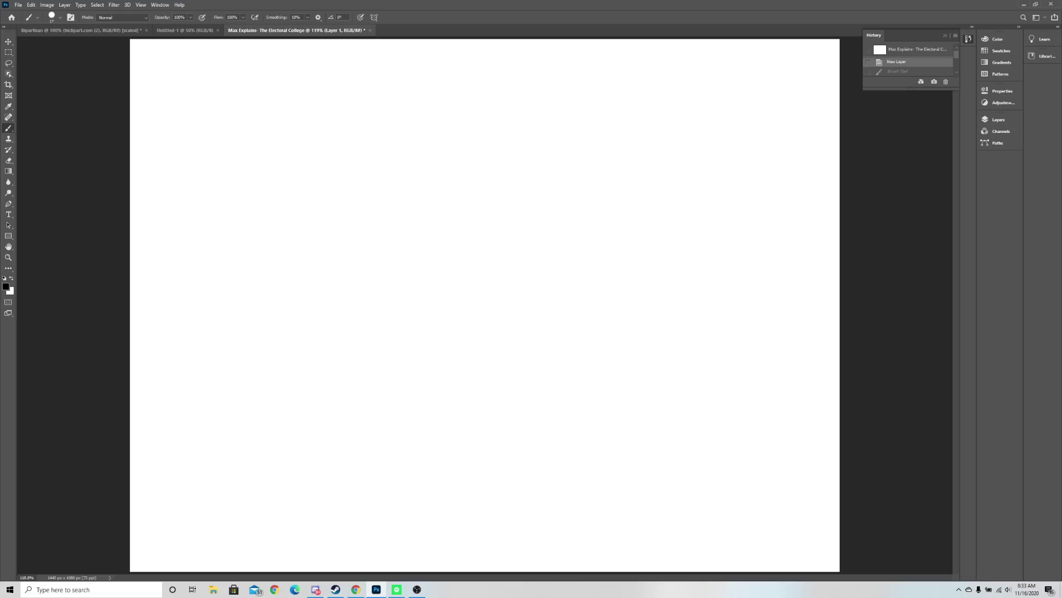
{"action": "left_click_drag", "start_coordinate": [308, 367], "coordinate": [457, 195]}
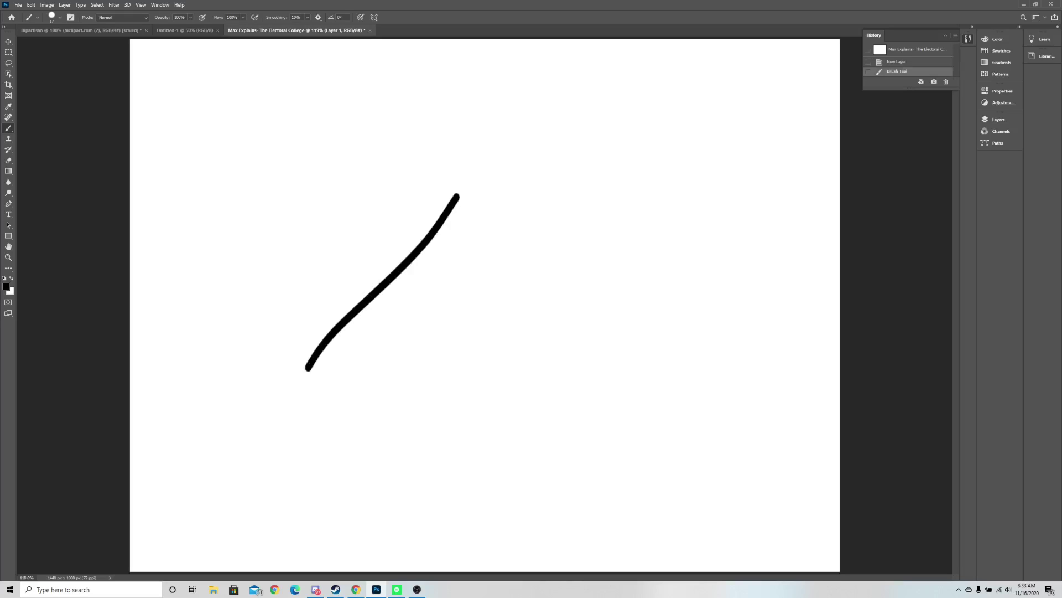
{"action": "mouse_move", "coordinate": [520, 413]}
{"action": "left_mouse_down"}
{"action": "mouse_move", "coordinate": [648, 203]}
{"action": "mouse_move", "coordinate": [455, 198]}
{"action": "left_mouse_up"}
{"action": "left_click_drag", "start_coordinate": [308, 368], "coordinate": [541, 398]}
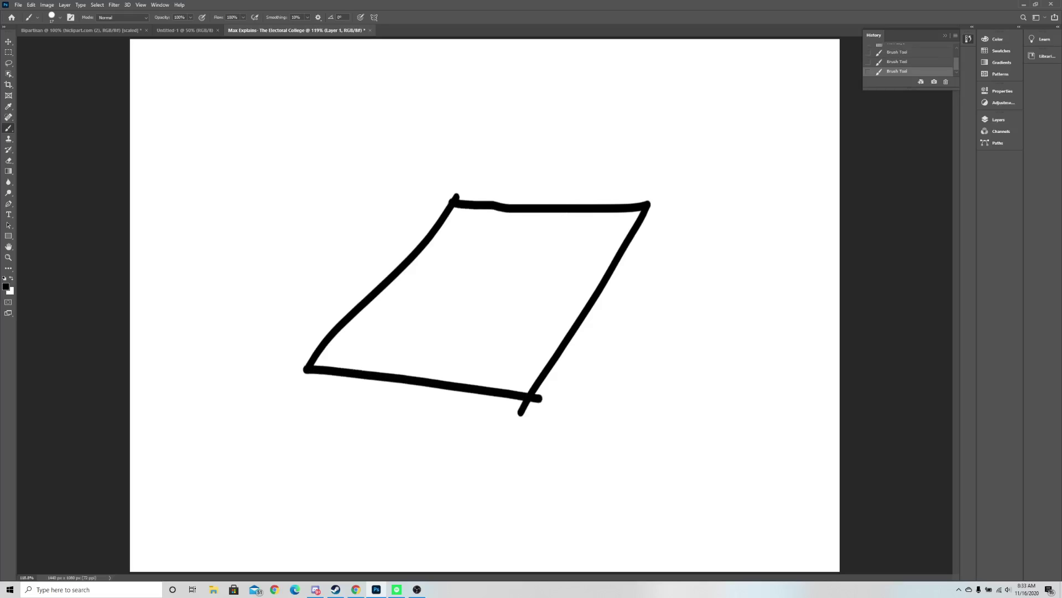
- Brush the outlines of the left, back and right walls rising from the box floor
{"action": "mouse_move", "coordinate": [300, 374]}
{"action": "left_mouse_down"}
{"action": "mouse_move", "coordinate": [302, 233]}
{"action": "mouse_move", "coordinate": [389, 152]}
{"action": "mouse_move", "coordinate": [452, 117]}
{"action": "mouse_move", "coordinate": [464, 188]}
{"action": "left_mouse_up"}
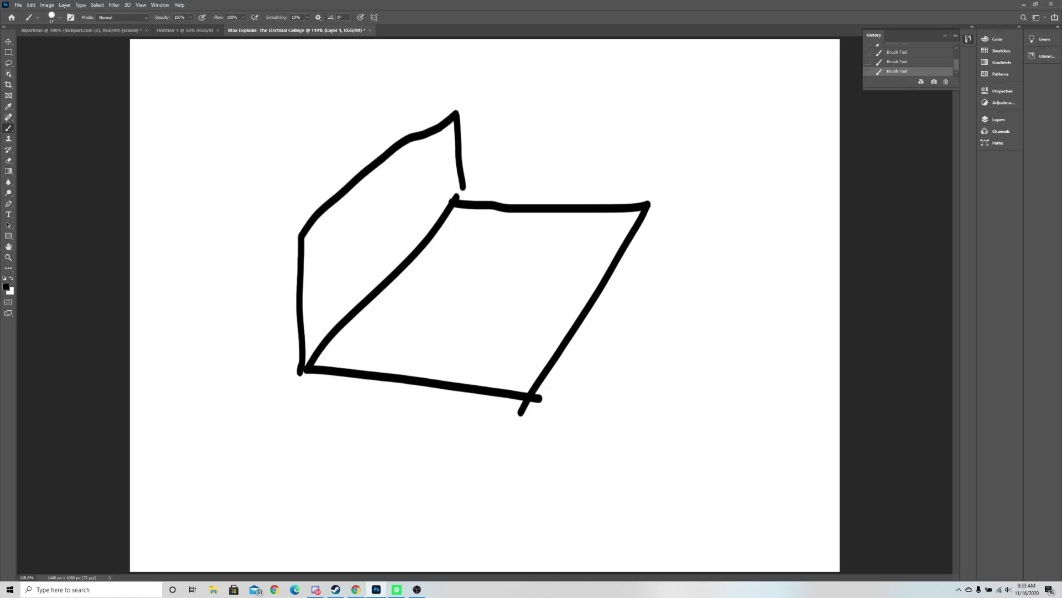
{"action": "mouse_move", "coordinate": [651, 208]}
{"action": "left_mouse_down"}
{"action": "mouse_move", "coordinate": [653, 121]}
{"action": "mouse_move", "coordinate": [445, 127]}
{"action": "left_mouse_up"}
{"action": "left_click_drag", "start_coordinate": [463, 186], "coordinate": [455, 202]}
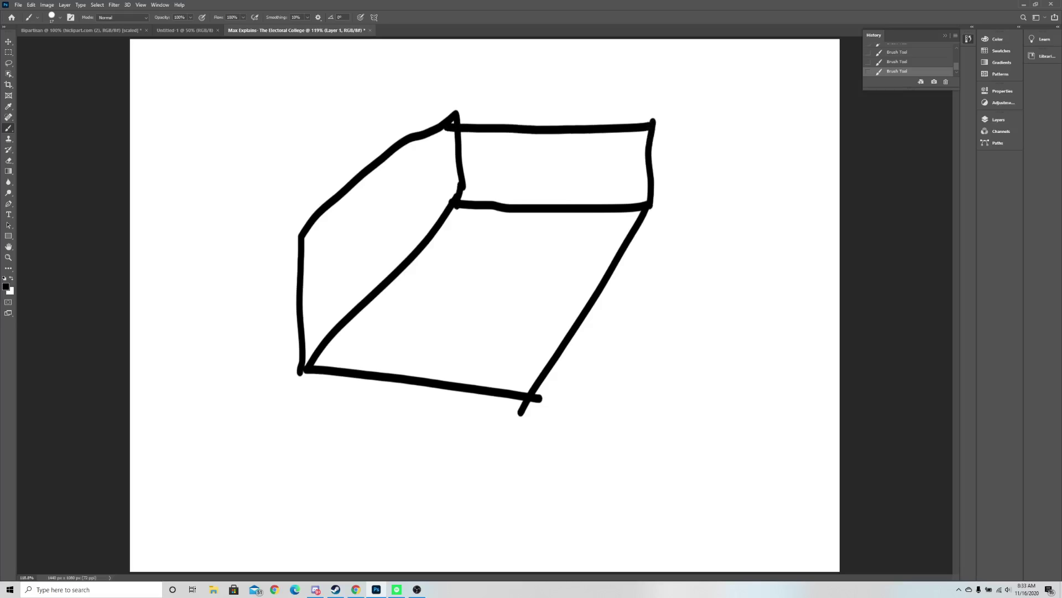
{"action": "mouse_move", "coordinate": [528, 393]}
{"action": "left_mouse_down"}
{"action": "mouse_move", "coordinate": [524, 296]}
{"action": "mouse_move", "coordinate": [648, 135]}
{"action": "left_mouse_up"}
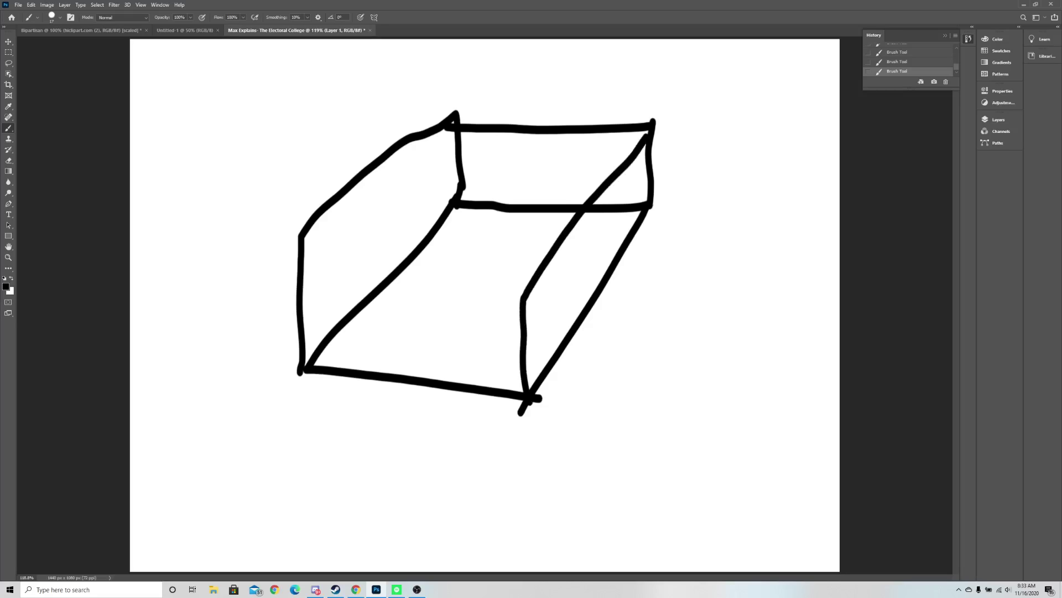
- Try to shade the box's right wall with black scribbled strokes, and undo the shading
{"action": "mouse_move", "coordinate": [547, 326]}
{"action": "left_mouse_down"}
{"action": "mouse_move", "coordinate": [601, 233]}
{"action": "mouse_move", "coordinate": [574, 318]}
{"action": "mouse_move", "coordinate": [624, 184]}
{"action": "mouse_move", "coordinate": [620, 235]}
{"action": "left_mouse_up"}
{"action": "mouse_move", "coordinate": [578, 287]}
{"action": "left_mouse_down"}
{"action": "mouse_move", "coordinate": [532, 376]}
{"action": "mouse_move", "coordinate": [572, 321]}
{"action": "mouse_move", "coordinate": [595, 216]}
{"action": "mouse_move", "coordinate": [529, 310]}
{"action": "left_mouse_up"}
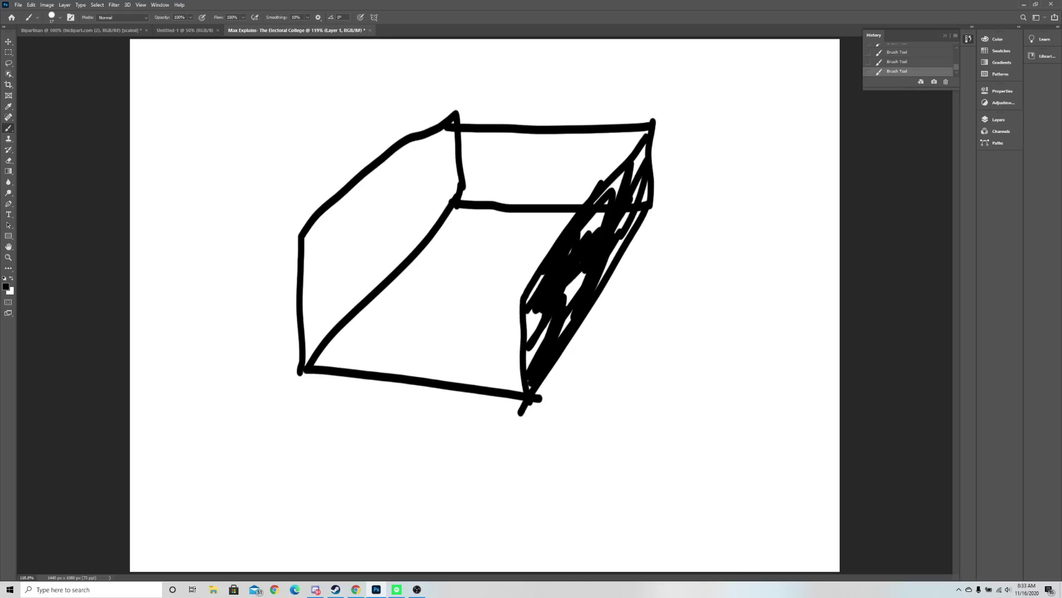
{"action": "key", "text": "ctrl+z"}
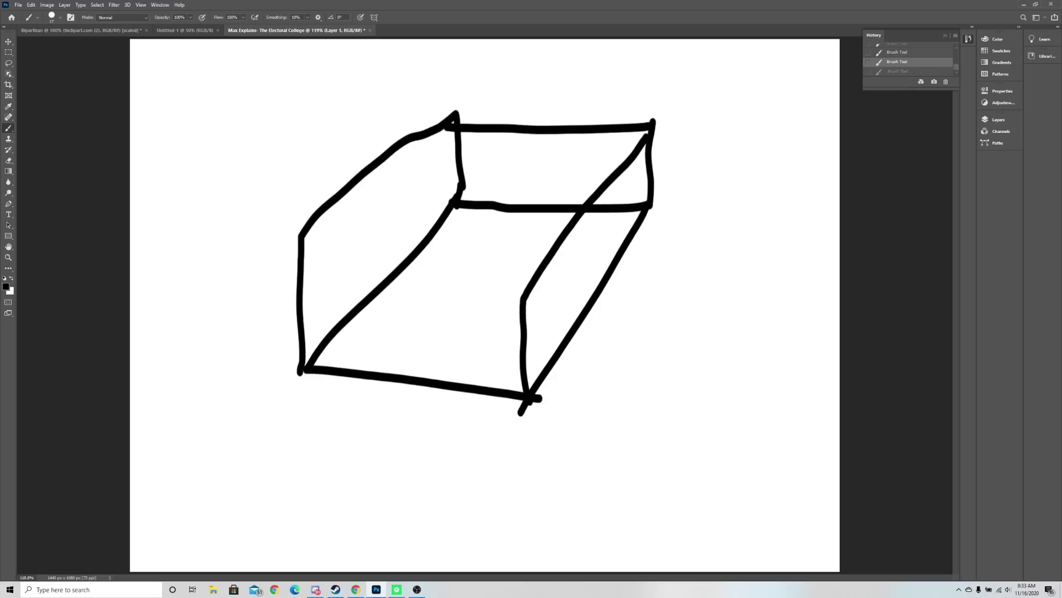
- Brush an arrow from below the box pointing up into its open front
{"action": "mouse_move", "coordinate": [364, 459]}
{"action": "left_mouse_down"}
{"action": "mouse_move", "coordinate": [376, 437]}
{"action": "mouse_move", "coordinate": [509, 332]}
{"action": "left_mouse_up"}
{"action": "left_click_drag", "start_coordinate": [416, 321], "coordinate": [496, 280]}
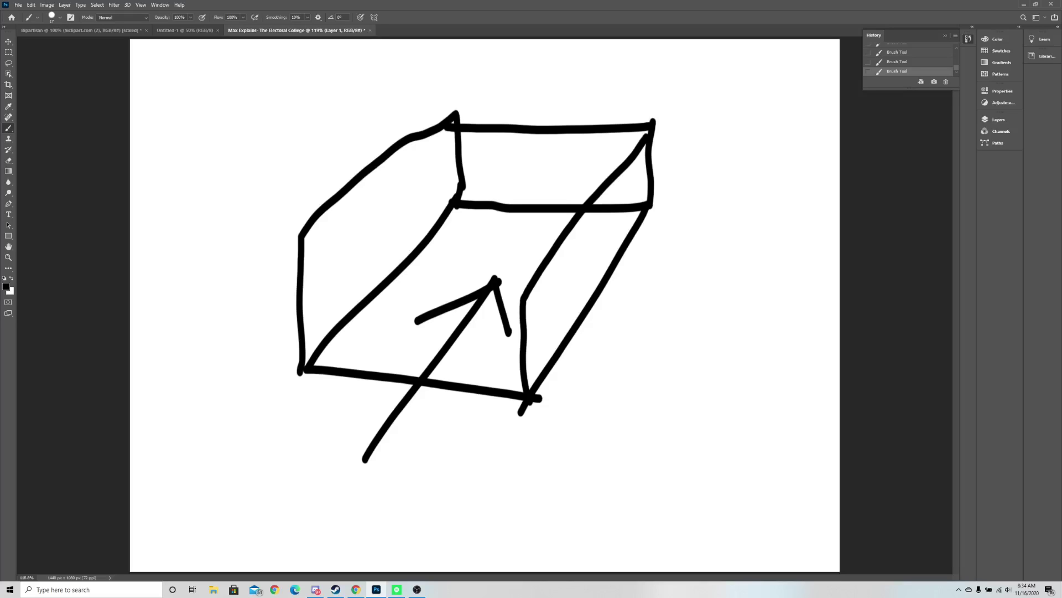
- Revert the document to its New Layer history state and brush a stick figure with bent, raised arms on the left of the canvas
{"action": "scroll", "coordinate": [910, 59], "scroll_direction": "up", "scroll_amount": 5}
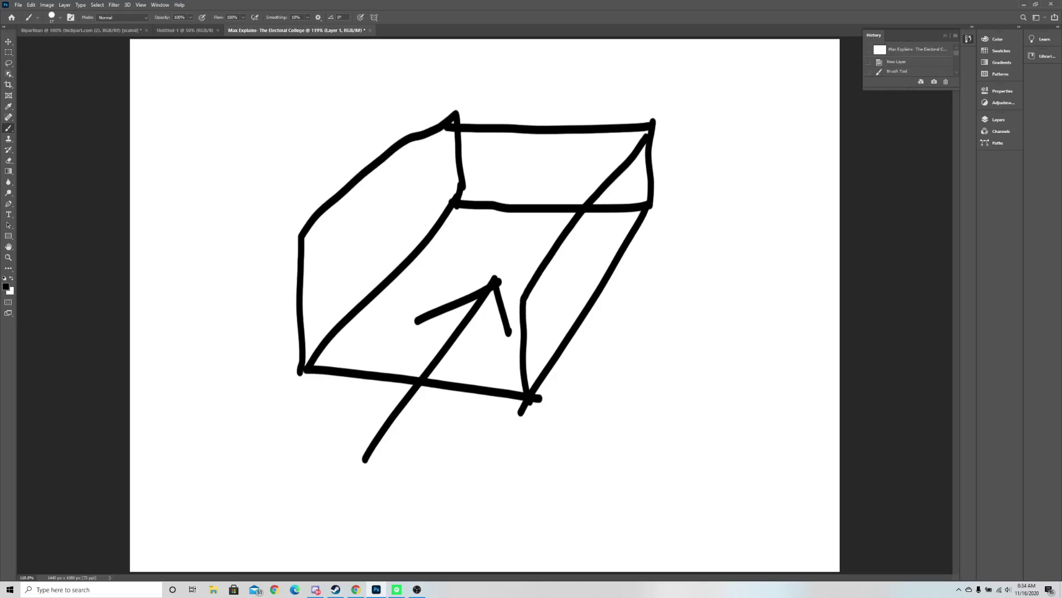
{"action": "left_click", "coordinate": [899, 61]}
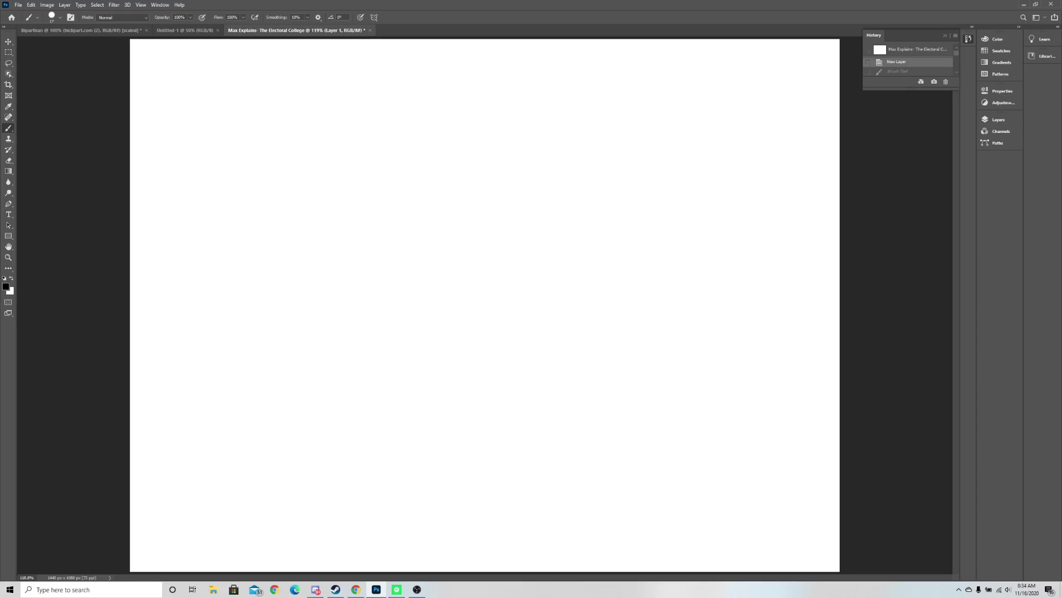
{"action": "mouse_move", "coordinate": [247, 175]}
{"action": "left_mouse_down"}
{"action": "mouse_move", "coordinate": [254, 330]}
{"action": "mouse_move", "coordinate": [215, 425]}
{"action": "left_mouse_up"}
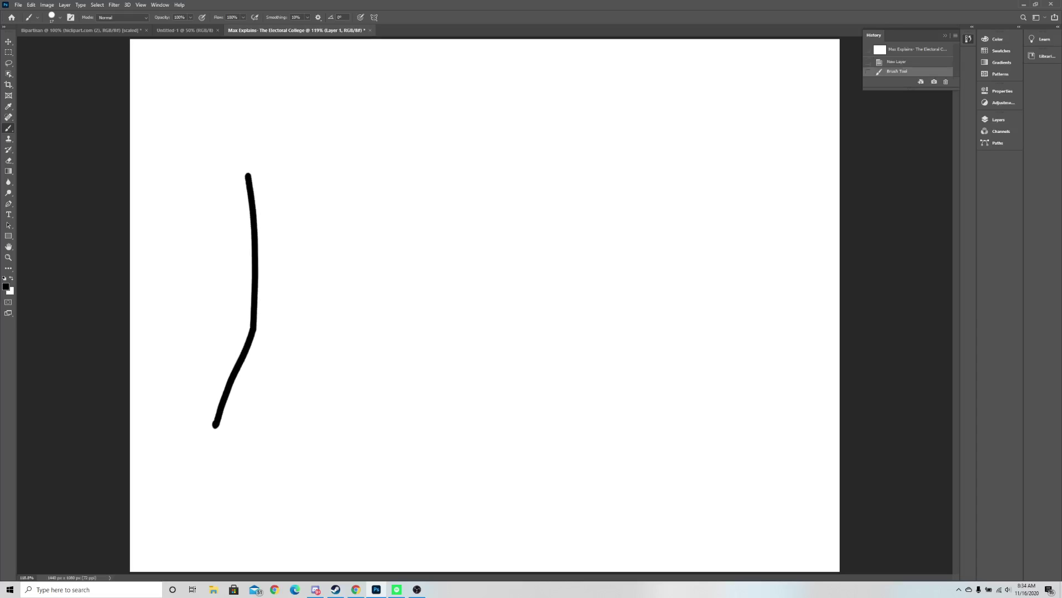
{"action": "left_click_drag", "start_coordinate": [253, 331], "coordinate": [291, 421]}
{"action": "mouse_move", "coordinate": [239, 139]}
{"action": "left_mouse_down"}
{"action": "mouse_move", "coordinate": [223, 143]}
{"action": "mouse_move", "coordinate": [227, 126]}
{"action": "left_mouse_up"}
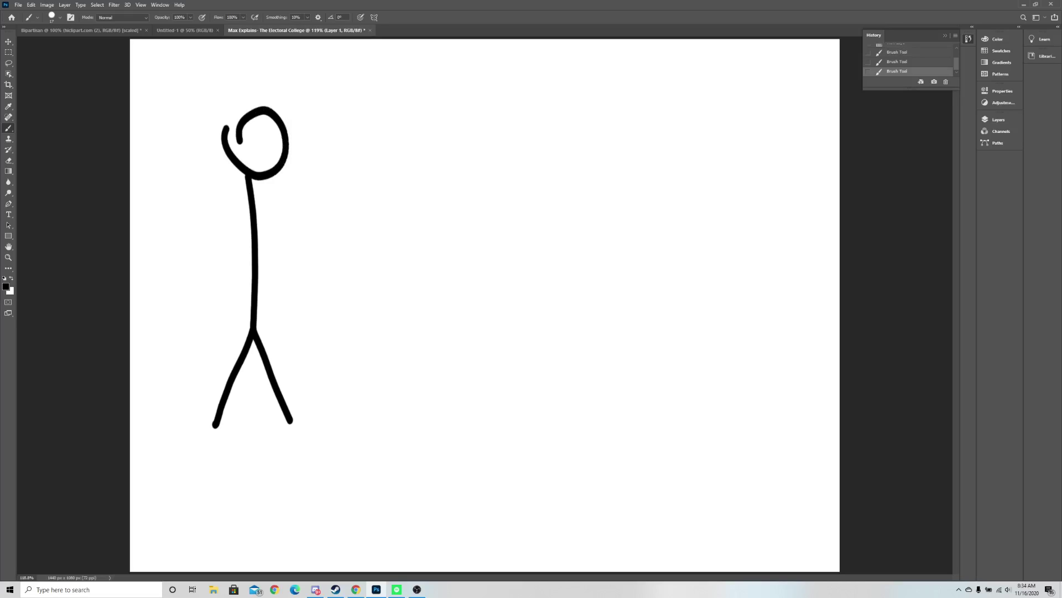
{"action": "mouse_move", "coordinate": [246, 173]}
{"action": "left_mouse_down"}
{"action": "mouse_move", "coordinate": [203, 242]}
{"action": "mouse_move", "coordinate": [184, 158]}
{"action": "mouse_move", "coordinate": [339, 199]}
{"action": "mouse_move", "coordinate": [355, 161]}
{"action": "left_mouse_up"}
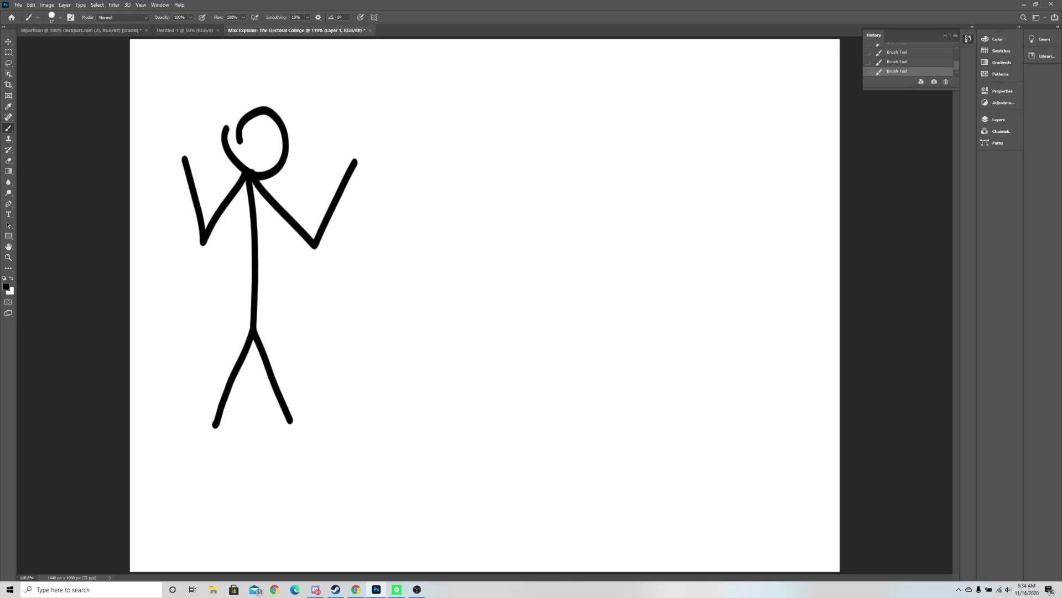
- Brush two small stick figures side by side in the upper middle of the canvas
{"action": "mouse_move", "coordinate": [482, 139]}
{"action": "left_mouse_down"}
{"action": "mouse_move", "coordinate": [466, 209]}
{"action": "mouse_move", "coordinate": [493, 208]}
{"action": "mouse_move", "coordinate": [474, 115]}
{"action": "mouse_move", "coordinate": [481, 136]}
{"action": "mouse_move", "coordinate": [453, 174]}
{"action": "left_mouse_up"}
{"action": "left_click", "coordinate": [475, 114]}
{"action": "left_click_drag", "start_coordinate": [487, 134], "coordinate": [523, 187]}
{"action": "mouse_move", "coordinate": [610, 132]}
{"action": "left_mouse_down"}
{"action": "mouse_move", "coordinate": [595, 206]}
{"action": "mouse_move", "coordinate": [573, 231]}
{"action": "mouse_move", "coordinate": [610, 232]}
{"action": "mouse_move", "coordinate": [624, 133]}
{"action": "mouse_move", "coordinate": [609, 127]}
{"action": "mouse_move", "coordinate": [587, 175]}
{"action": "mouse_move", "coordinate": [647, 179]}
{"action": "left_mouse_up"}
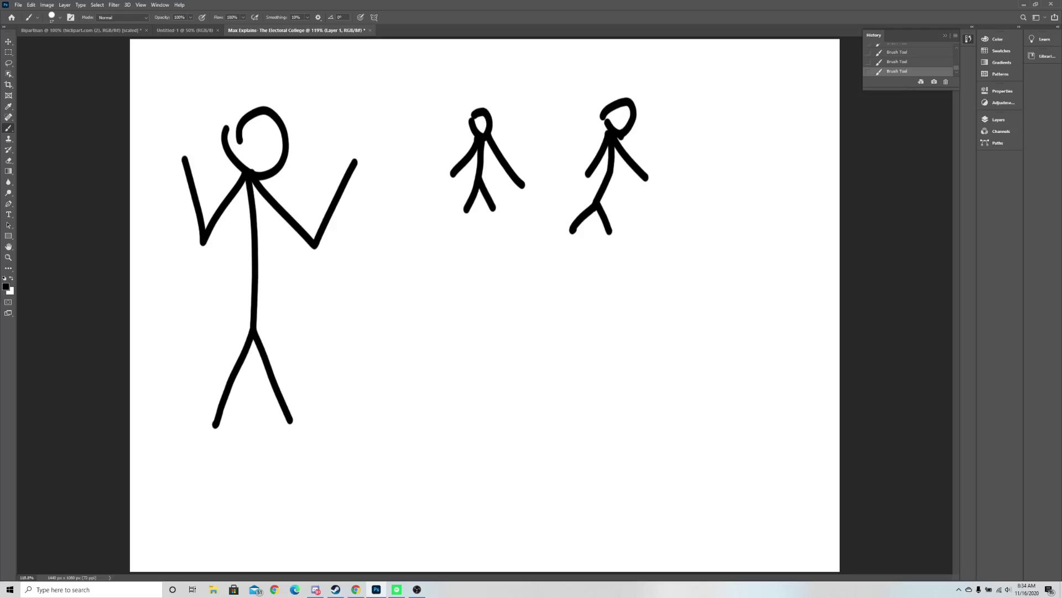
- Letter "x a ton" beside the small figures and brush two parallel upright strokes below it as an equals sign
{"action": "left_click_drag", "start_coordinate": [679, 145], "coordinate": [710, 178]}
{"action": "left_click_drag", "start_coordinate": [696, 156], "coordinate": [652, 214]}
{"action": "mouse_move", "coordinate": [737, 147]}
{"action": "left_mouse_down"}
{"action": "mouse_move", "coordinate": [745, 183]}
{"action": "mouse_move", "coordinate": [725, 178]}
{"action": "left_mouse_up"}
{"action": "left_click_drag", "start_coordinate": [772, 118], "coordinate": [771, 166]}
{"action": "left_click_drag", "start_coordinate": [763, 144], "coordinate": [838, 166]}
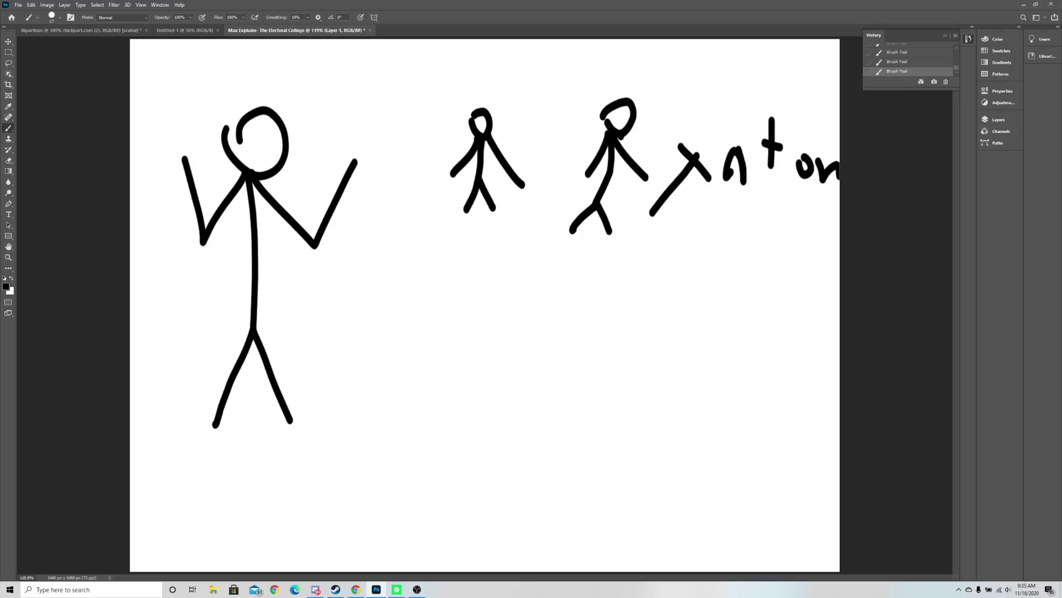
{"action": "left_click_drag", "start_coordinate": [654, 277], "coordinate": [649, 342]}
{"action": "left_click_drag", "start_coordinate": [691, 278], "coordinate": [684, 353]}
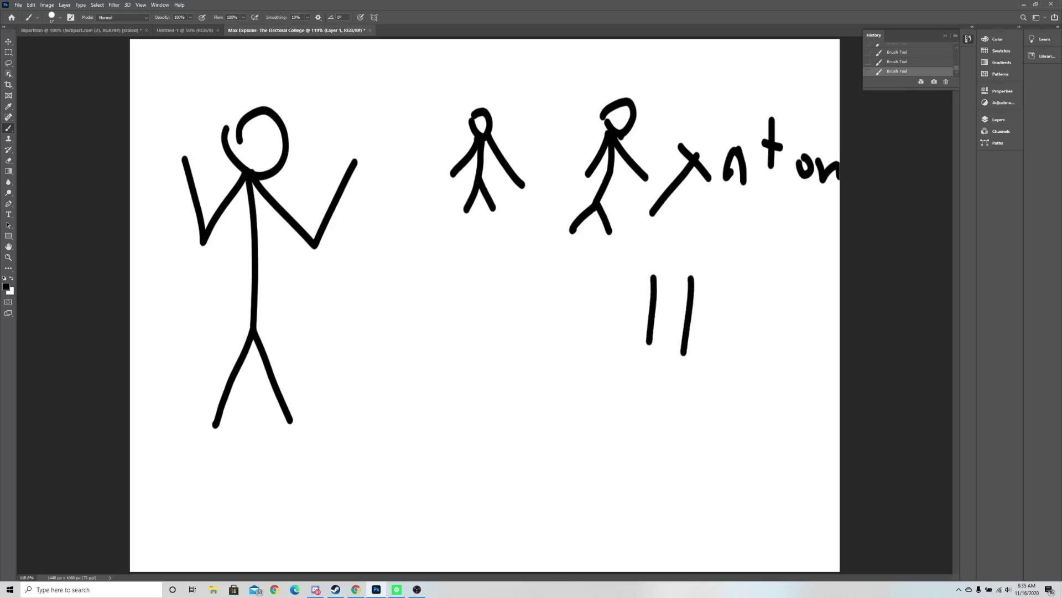
- Hand-letter "Electoral" with the brush below the equals sign
{"action": "mouse_move", "coordinate": [537, 374]}
{"action": "left_mouse_down"}
{"action": "mouse_move", "coordinate": [522, 379]}
{"action": "mouse_move", "coordinate": [540, 451]}
{"action": "left_mouse_up"}
{"action": "left_click_drag", "start_coordinate": [567, 383], "coordinate": [558, 455]}
{"action": "left_click_drag", "start_coordinate": [580, 440], "coordinate": [628, 458]}
{"action": "mouse_move", "coordinate": [670, 391]}
{"action": "left_mouse_down"}
{"action": "mouse_move", "coordinate": [664, 441]}
{"action": "mouse_move", "coordinate": [706, 430]}
{"action": "mouse_move", "coordinate": [718, 454]}
{"action": "left_mouse_up"}
{"action": "left_click_drag", "start_coordinate": [745, 437], "coordinate": [750, 454]}
{"action": "left_click_drag", "start_coordinate": [779, 403], "coordinate": [771, 462]}
- Hand-letter "College" with the brush beneath "Electoral"
{"action": "mouse_move", "coordinate": [553, 476]}
{"action": "left_mouse_down"}
{"action": "mouse_move", "coordinate": [538, 490]}
{"action": "mouse_move", "coordinate": [585, 511]}
{"action": "left_mouse_up"}
{"action": "left_click", "coordinate": [589, 498]}
{"action": "mouse_move", "coordinate": [624, 470]}
{"action": "left_mouse_down"}
{"action": "mouse_move", "coordinate": [618, 506]}
{"action": "mouse_move", "coordinate": [643, 505]}
{"action": "left_mouse_up"}
{"action": "mouse_move", "coordinate": [656, 502]}
{"action": "left_mouse_down"}
{"action": "mouse_move", "coordinate": [691, 495]}
{"action": "mouse_move", "coordinate": [685, 520]}
{"action": "left_mouse_up"}
{"action": "mouse_move", "coordinate": [735, 491]}
{"action": "left_mouse_down"}
{"action": "mouse_move", "coordinate": [733, 521]}
{"action": "mouse_move", "coordinate": [703, 532]}
{"action": "left_mouse_up"}
{"action": "mouse_move", "coordinate": [775, 501]}
{"action": "left_mouse_down"}
{"action": "mouse_move", "coordinate": [768, 514]}
{"action": "mouse_move", "coordinate": [782, 529]}
{"action": "left_mouse_up"}
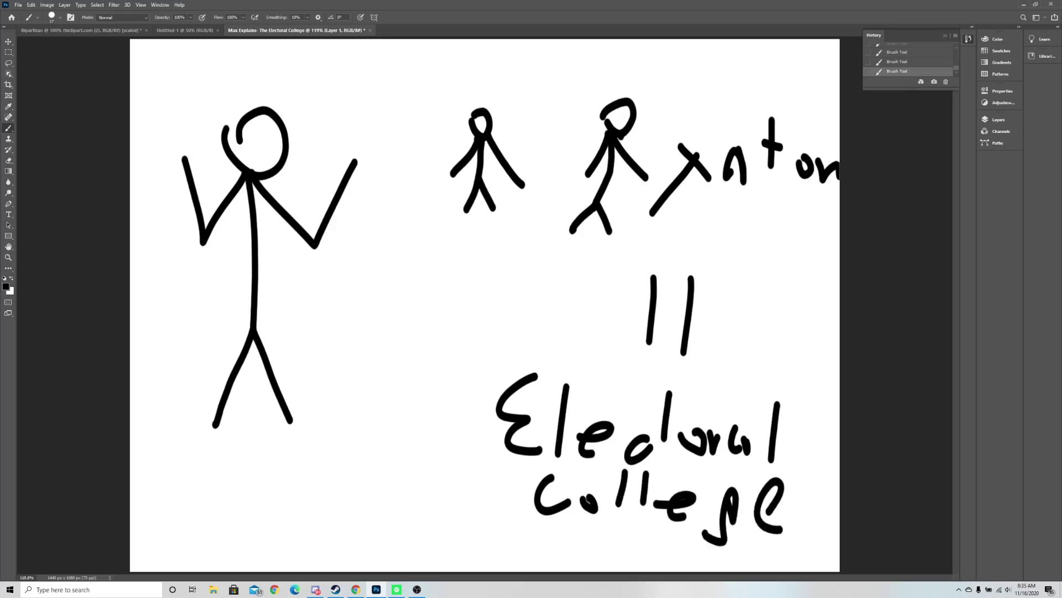
- Clear the finished sketch by reverting the document history to the New Layer state
{"action": "key", "text": "ctrl+z"}
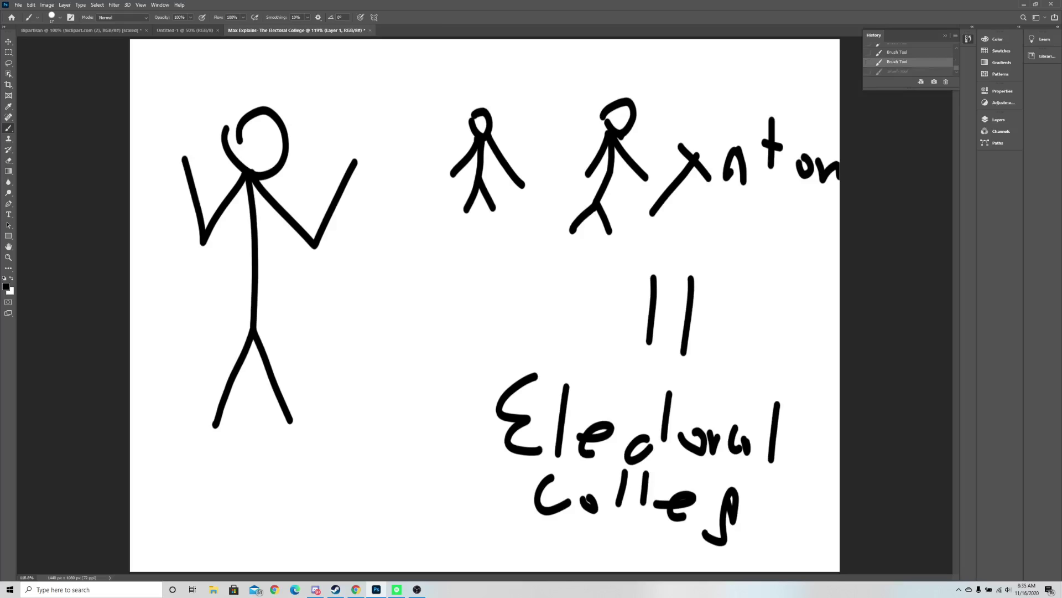
{"action": "scroll", "coordinate": [908, 60], "scroll_direction": "up", "scroll_amount": 1}
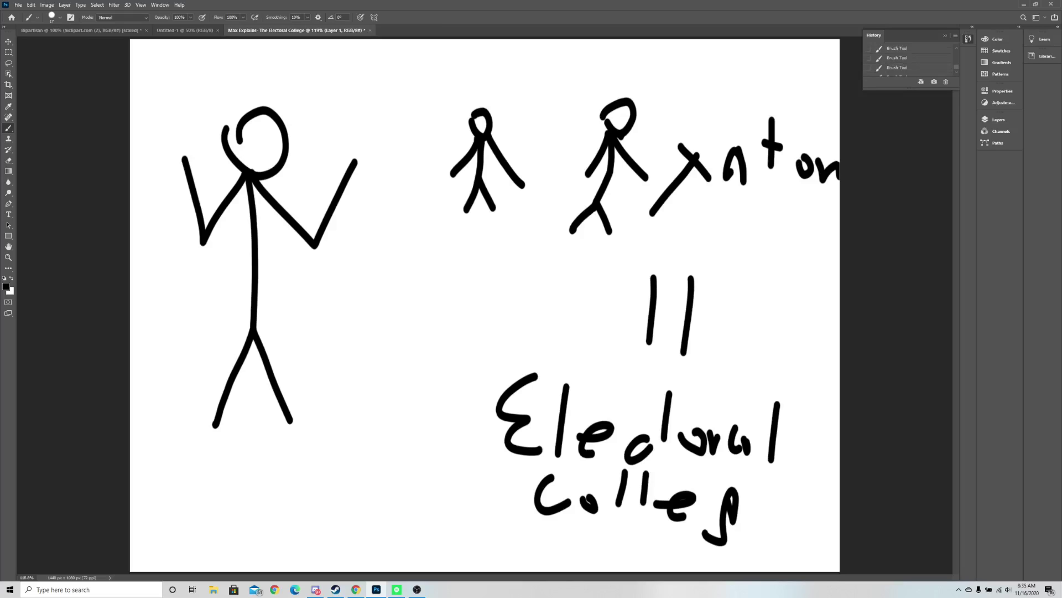
{"action": "scroll", "coordinate": [908, 60], "scroll_direction": "up", "scroll_amount": 3}
{"action": "left_click", "coordinate": [896, 62]}
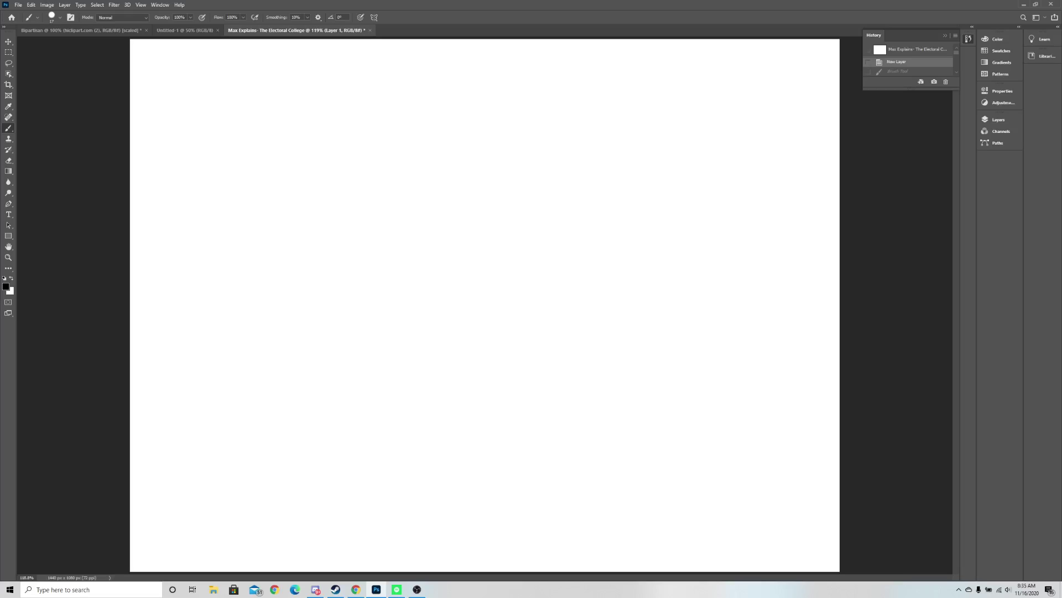
- Brush a stick figure in the canvas's upper left holding out a four-sided sheet, with an arrow pointing right from the sheet
{"action": "mouse_move", "coordinate": [231, 118]}
{"action": "left_mouse_down"}
{"action": "mouse_move", "coordinate": [238, 218]}
{"action": "mouse_move", "coordinate": [205, 328]}
{"action": "left_mouse_up"}
{"action": "left_click_drag", "start_coordinate": [240, 220], "coordinate": [288, 304]}
{"action": "mouse_move", "coordinate": [213, 87]}
{"action": "left_mouse_down"}
{"action": "mouse_move", "coordinate": [250, 108]}
{"action": "mouse_move", "coordinate": [209, 84]}
{"action": "left_mouse_up"}
{"action": "mouse_move", "coordinate": [236, 122]}
{"action": "left_mouse_down"}
{"action": "mouse_move", "coordinate": [289, 176]}
{"action": "mouse_move", "coordinate": [339, 156]}
{"action": "mouse_move", "coordinate": [250, 157]}
{"action": "mouse_move", "coordinate": [316, 136]}
{"action": "mouse_move", "coordinate": [352, 171]}
{"action": "mouse_move", "coordinate": [431, 121]}
{"action": "mouse_move", "coordinate": [432, 105]}
{"action": "mouse_move", "coordinate": [346, 99]}
{"action": "mouse_move", "coordinate": [311, 118]}
{"action": "left_mouse_up"}
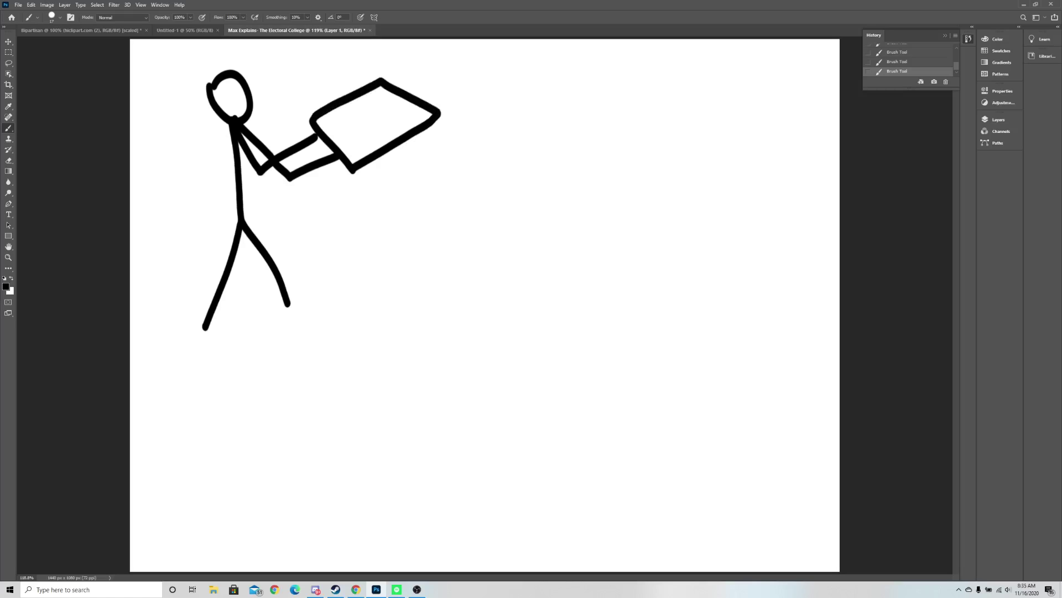
{"action": "mouse_move", "coordinate": [455, 127]}
{"action": "left_mouse_down"}
{"action": "mouse_move", "coordinate": [542, 120]}
{"action": "mouse_move", "coordinate": [525, 104]}
{"action": "mouse_move", "coordinate": [508, 160]}
{"action": "left_mouse_up"}
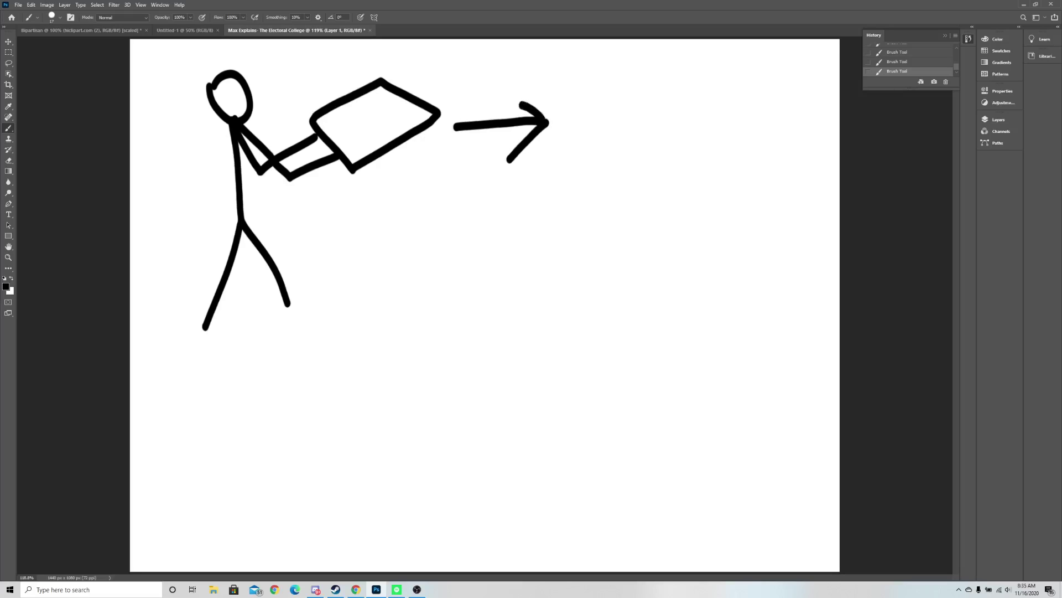
- Brush a second stick figure beyond the arrowhead, holding a four-sided sheet in its lowered arm
{"action": "mouse_move", "coordinate": [651, 119]}
{"action": "left_mouse_down"}
{"action": "mouse_move", "coordinate": [650, 230]}
{"action": "mouse_move", "coordinate": [608, 301]}
{"action": "left_mouse_up"}
{"action": "left_click_drag", "start_coordinate": [648, 232], "coordinate": [684, 309]}
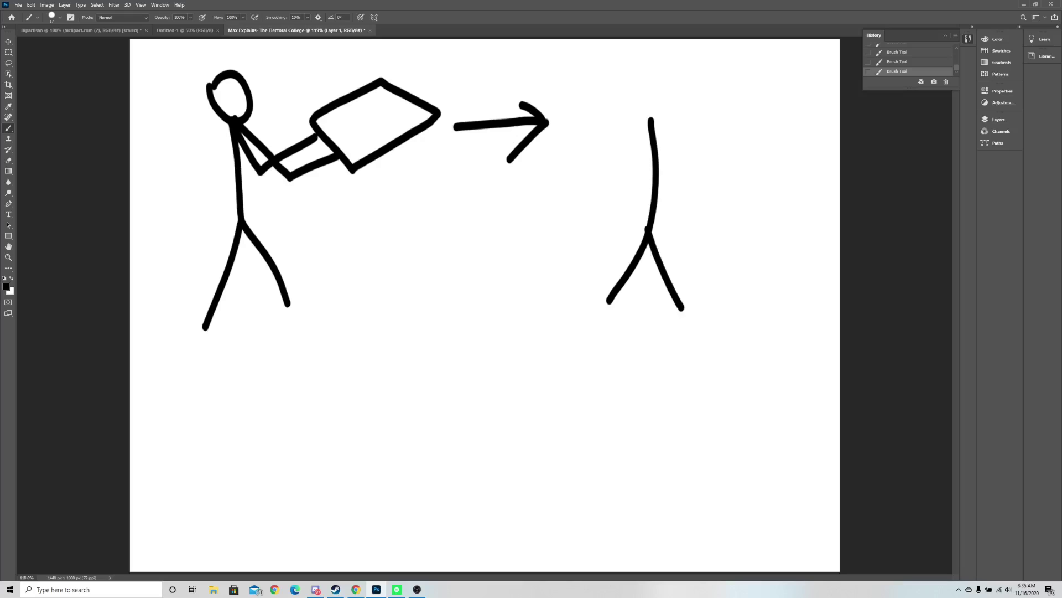
{"action": "mouse_move", "coordinate": [646, 86]}
{"action": "left_mouse_down"}
{"action": "mouse_move", "coordinate": [647, 115]}
{"action": "mouse_move", "coordinate": [692, 176]}
{"action": "left_mouse_up"}
{"action": "left_click_drag", "start_coordinate": [649, 123], "coordinate": [605, 197]}
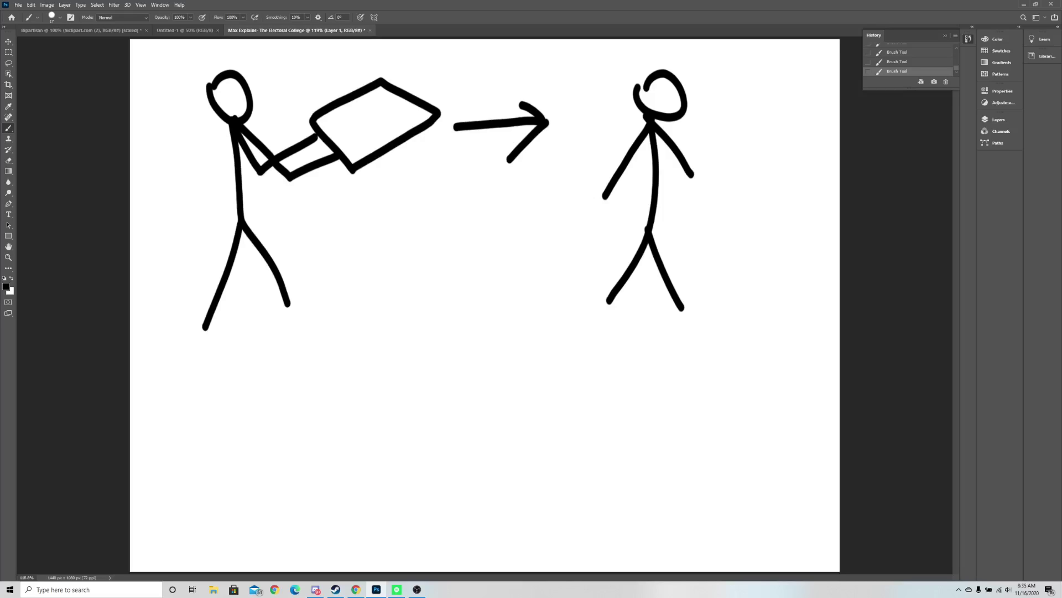
{"action": "mouse_move", "coordinate": [569, 155]}
{"action": "left_mouse_down"}
{"action": "mouse_move", "coordinate": [604, 198]}
{"action": "mouse_move", "coordinate": [578, 255]}
{"action": "mouse_move", "coordinate": [529, 186]}
{"action": "mouse_move", "coordinate": [570, 156]}
{"action": "left_mouse_up"}
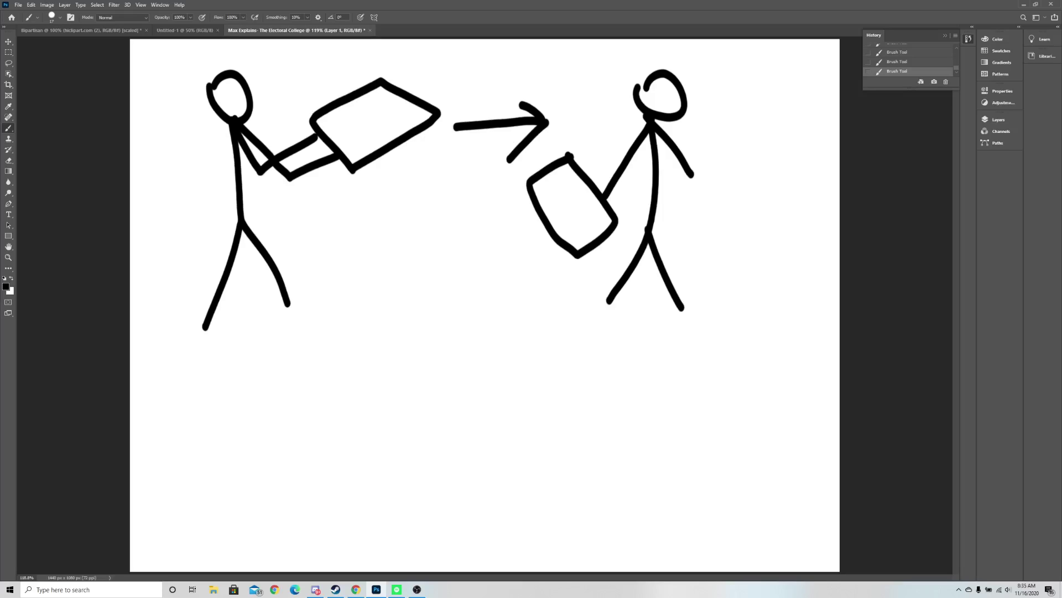
- Brush a curved arrow down from the second figure and a third stick figure below it holding a smaller sheet
{"action": "mouse_move", "coordinate": [719, 238]}
{"action": "left_mouse_down"}
{"action": "mouse_move", "coordinate": [759, 261]}
{"action": "mouse_move", "coordinate": [723, 433]}
{"action": "mouse_move", "coordinate": [704, 454]}
{"action": "left_mouse_up"}
{"action": "mouse_move", "coordinate": [724, 405]}
{"action": "left_mouse_down"}
{"action": "mouse_move", "coordinate": [706, 453]}
{"action": "mouse_move", "coordinate": [773, 451]}
{"action": "left_mouse_up"}
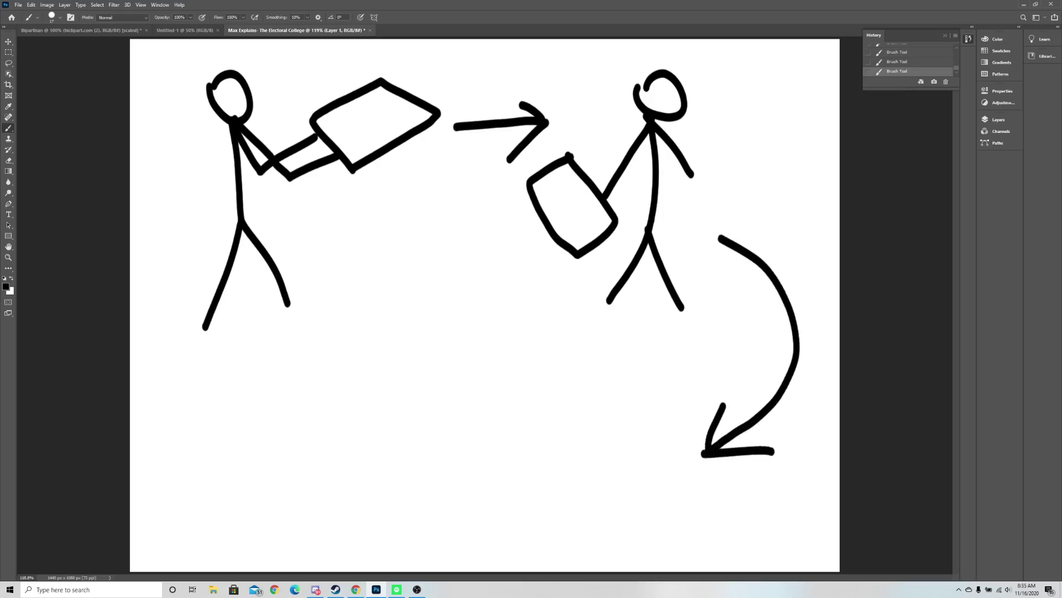
{"action": "mouse_move", "coordinate": [634, 387]}
{"action": "left_mouse_down"}
{"action": "mouse_move", "coordinate": [630, 493]}
{"action": "mouse_move", "coordinate": [599, 569]}
{"action": "left_mouse_up"}
{"action": "left_click_drag", "start_coordinate": [630, 492], "coordinate": [652, 562]}
{"action": "mouse_move", "coordinate": [615, 349]}
{"action": "left_mouse_down"}
{"action": "mouse_move", "coordinate": [620, 339]}
{"action": "mouse_move", "coordinate": [594, 457]}
{"action": "left_mouse_up"}
{"action": "left_click_drag", "start_coordinate": [636, 396], "coordinate": [673, 467]}
{"action": "mouse_move", "coordinate": [570, 431]}
{"action": "left_mouse_down"}
{"action": "mouse_move", "coordinate": [591, 462]}
{"action": "mouse_move", "coordinate": [562, 501]}
{"action": "mouse_move", "coordinate": [567, 432]}
{"action": "left_mouse_up"}
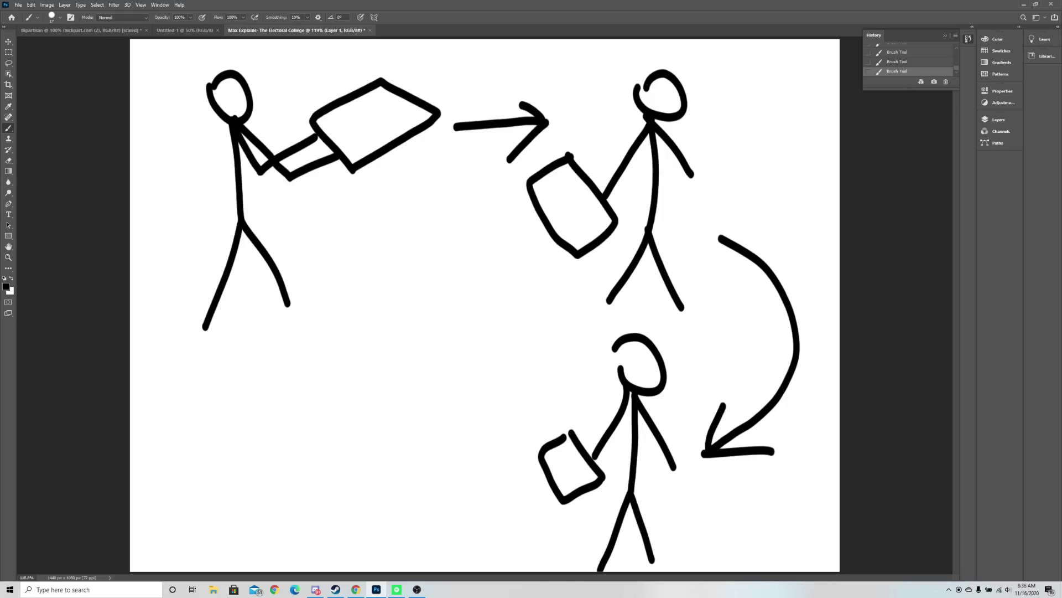
- Hand-letter "x 80" with the brush beside the first figure's head, above its sheet
{"action": "left_click_drag", "start_coordinate": [283, 59], "coordinate": [300, 90]}
{"action": "left_click_drag", "start_coordinate": [301, 70], "coordinate": [265, 98]}
{"action": "left_click_drag", "start_coordinate": [332, 55], "coordinate": [321, 79]}
{"action": "left_click_drag", "start_coordinate": [364, 55], "coordinate": [369, 58]}
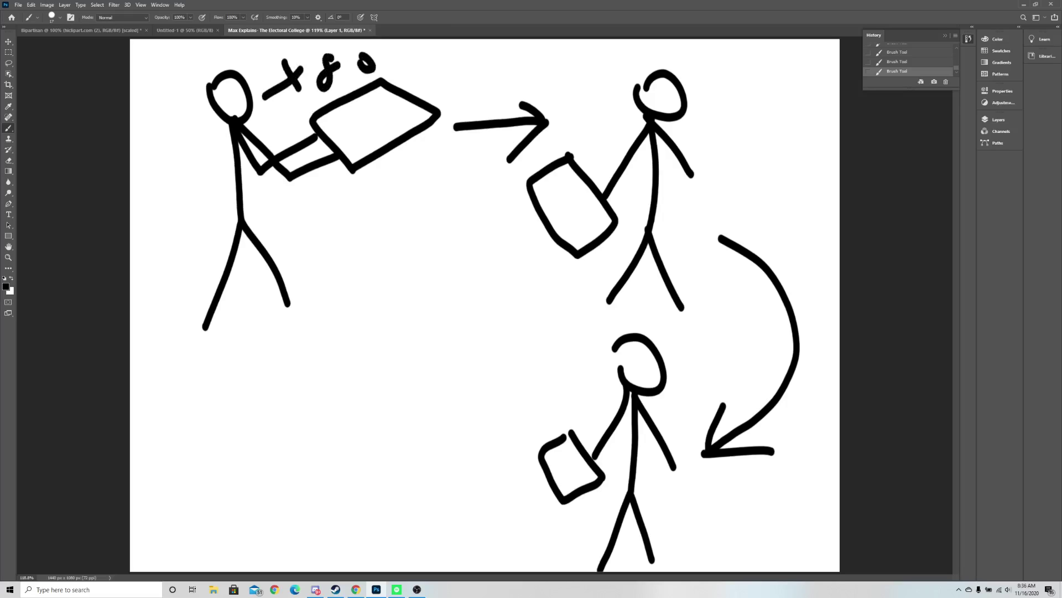